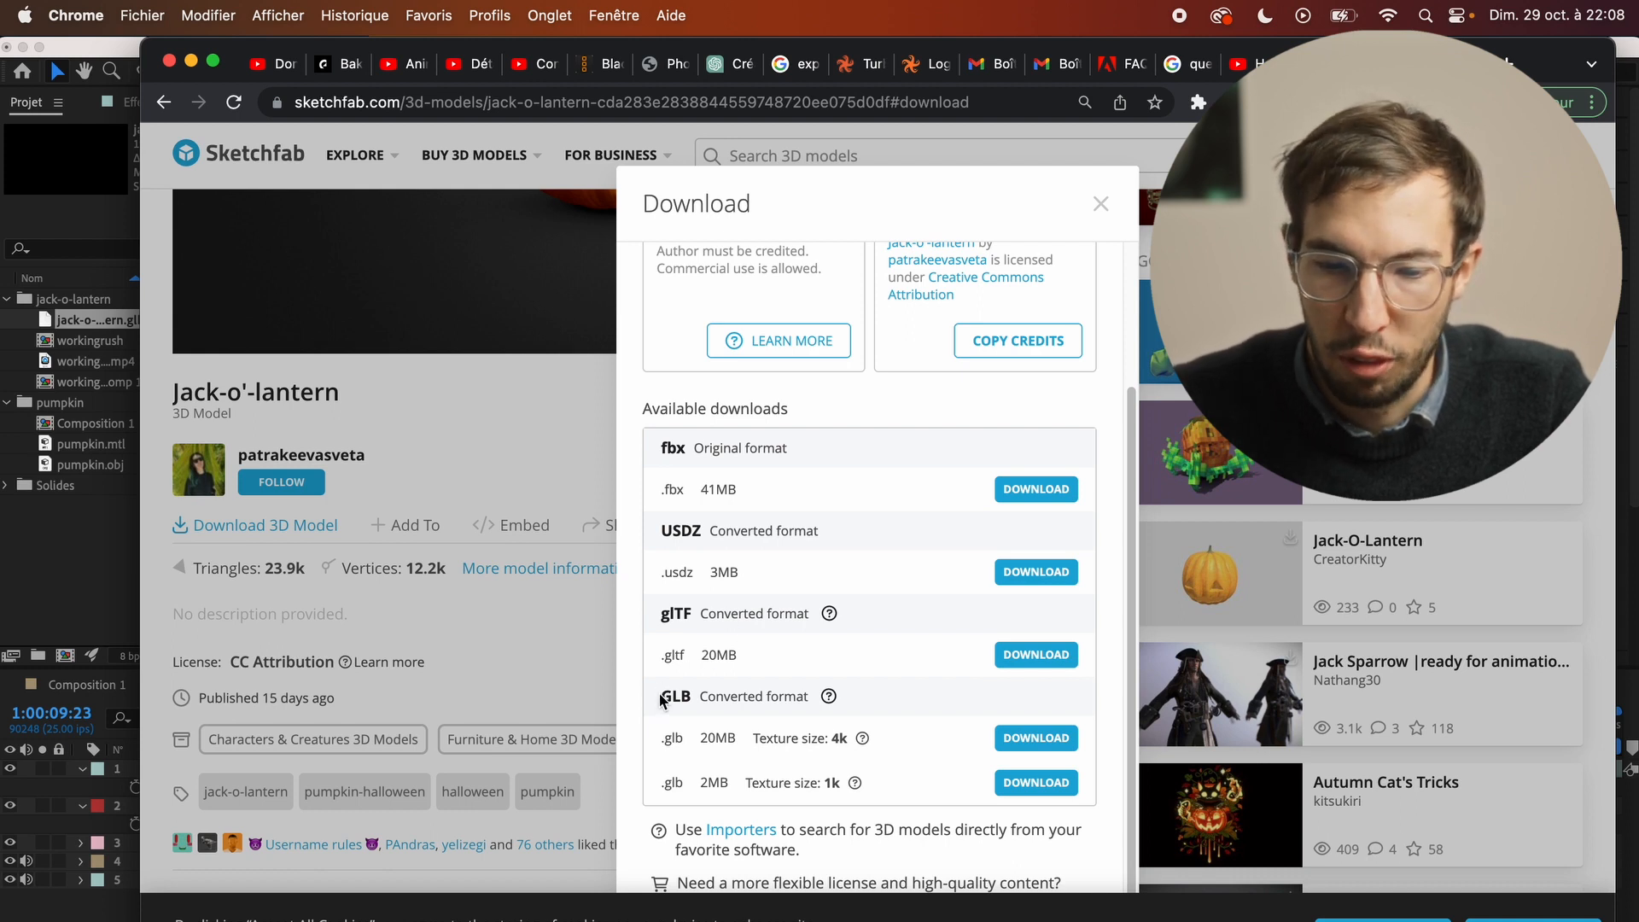
Step: Switch to After Effects and import the workingrush video from the rush folder as footage
left_click_drag(664, 693, 690, 694)
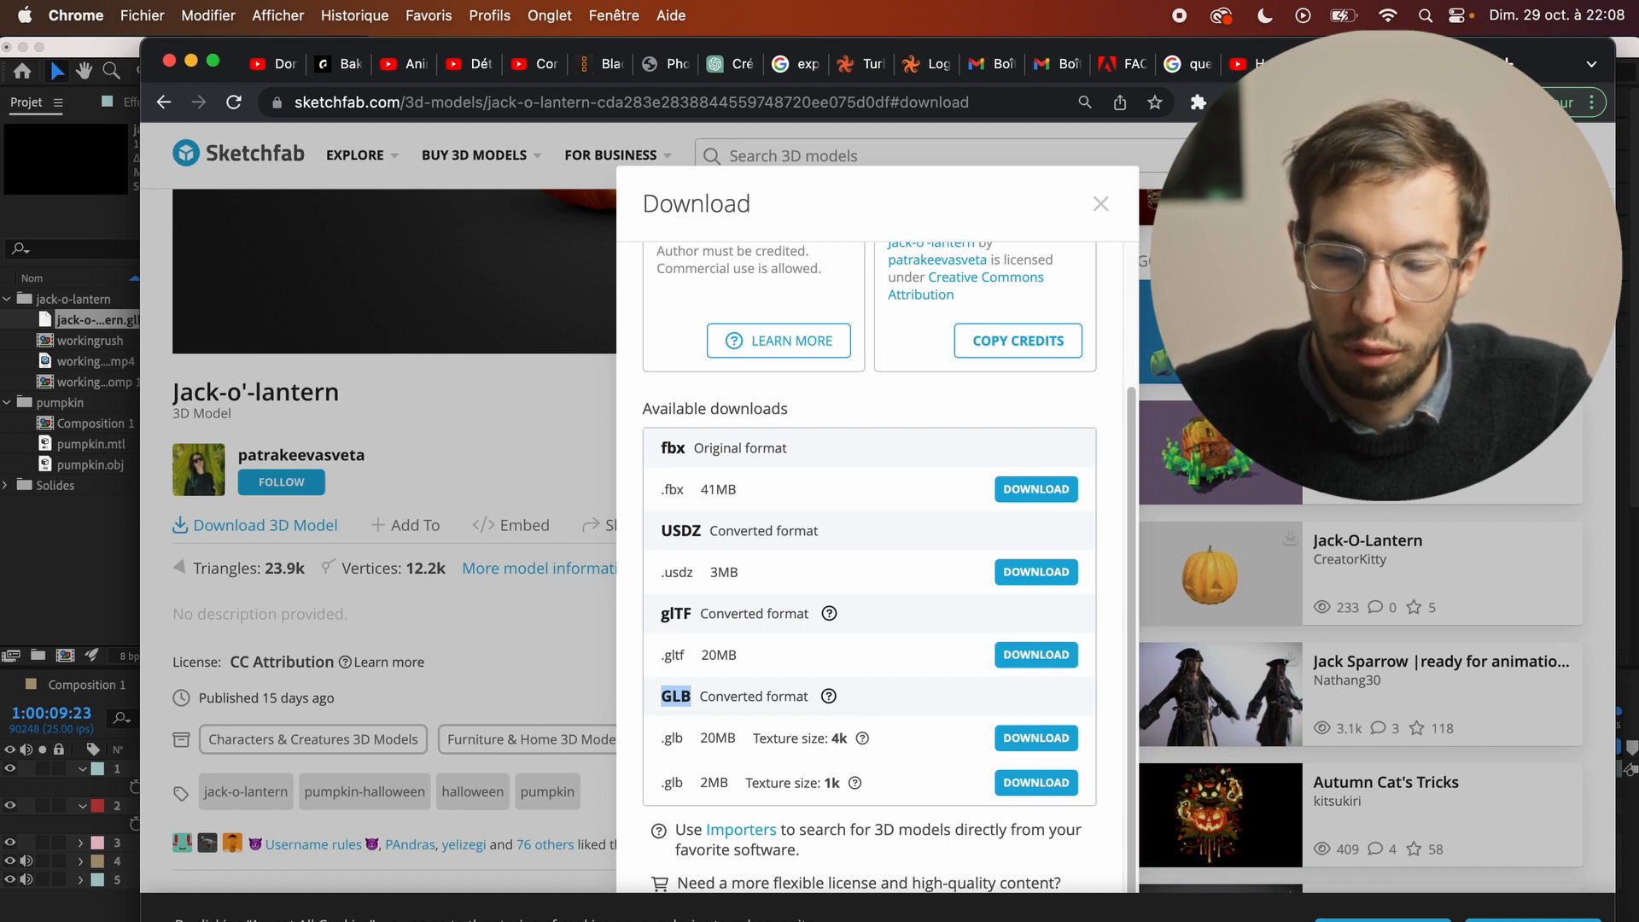
key("super+Tab")
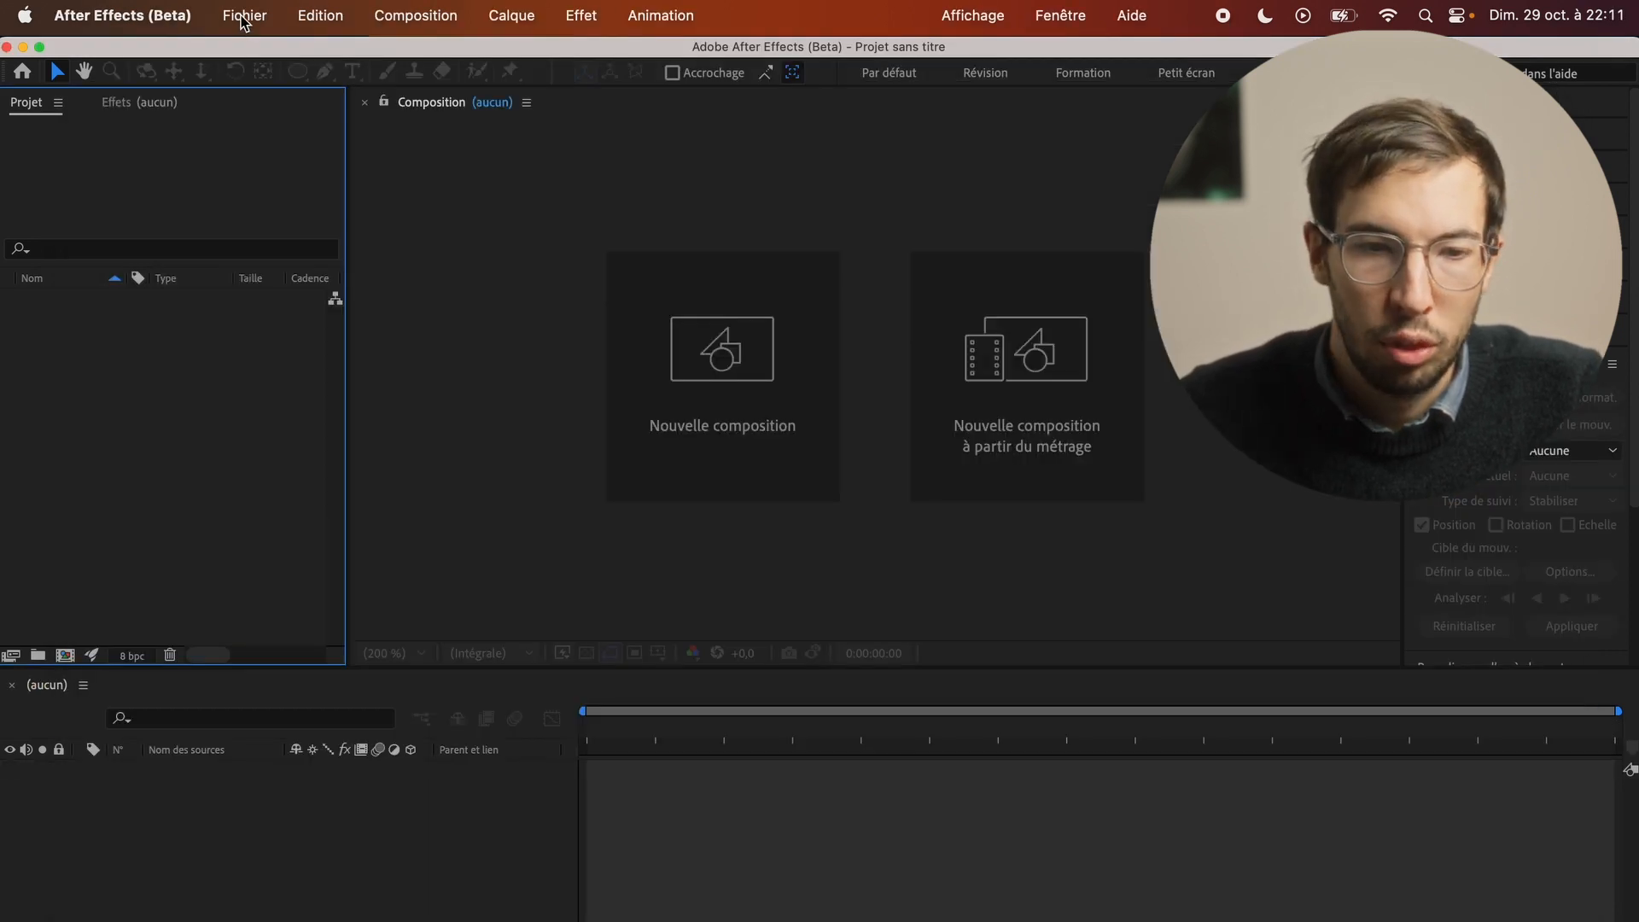
left_click(243, 17)
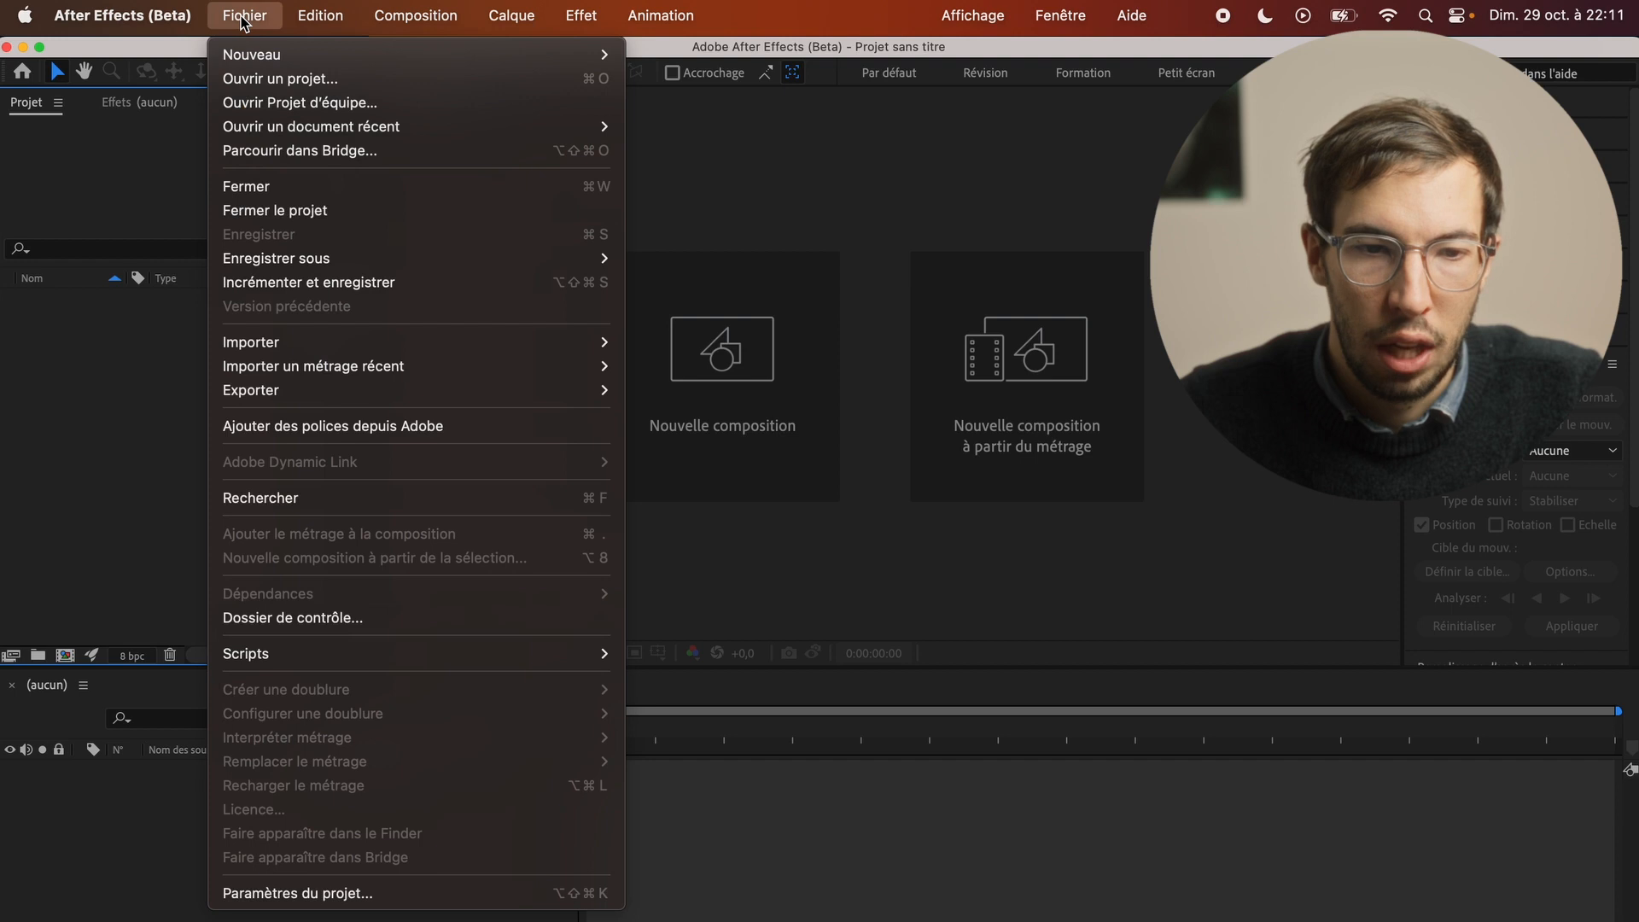
mouse_move(440, 340)
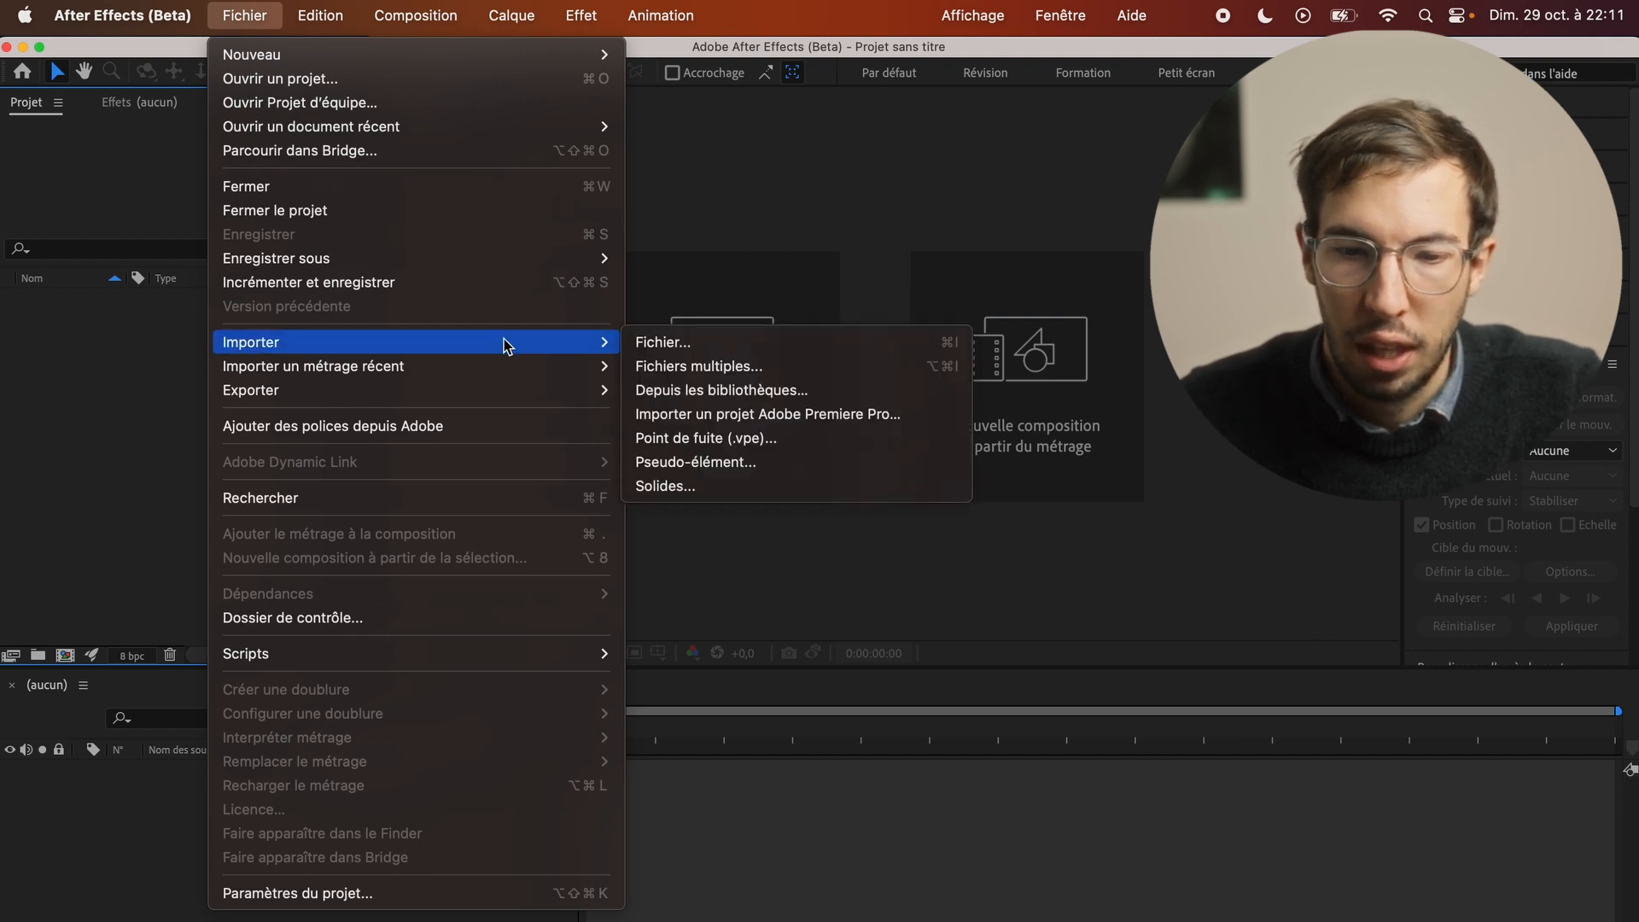
left_click(683, 341)
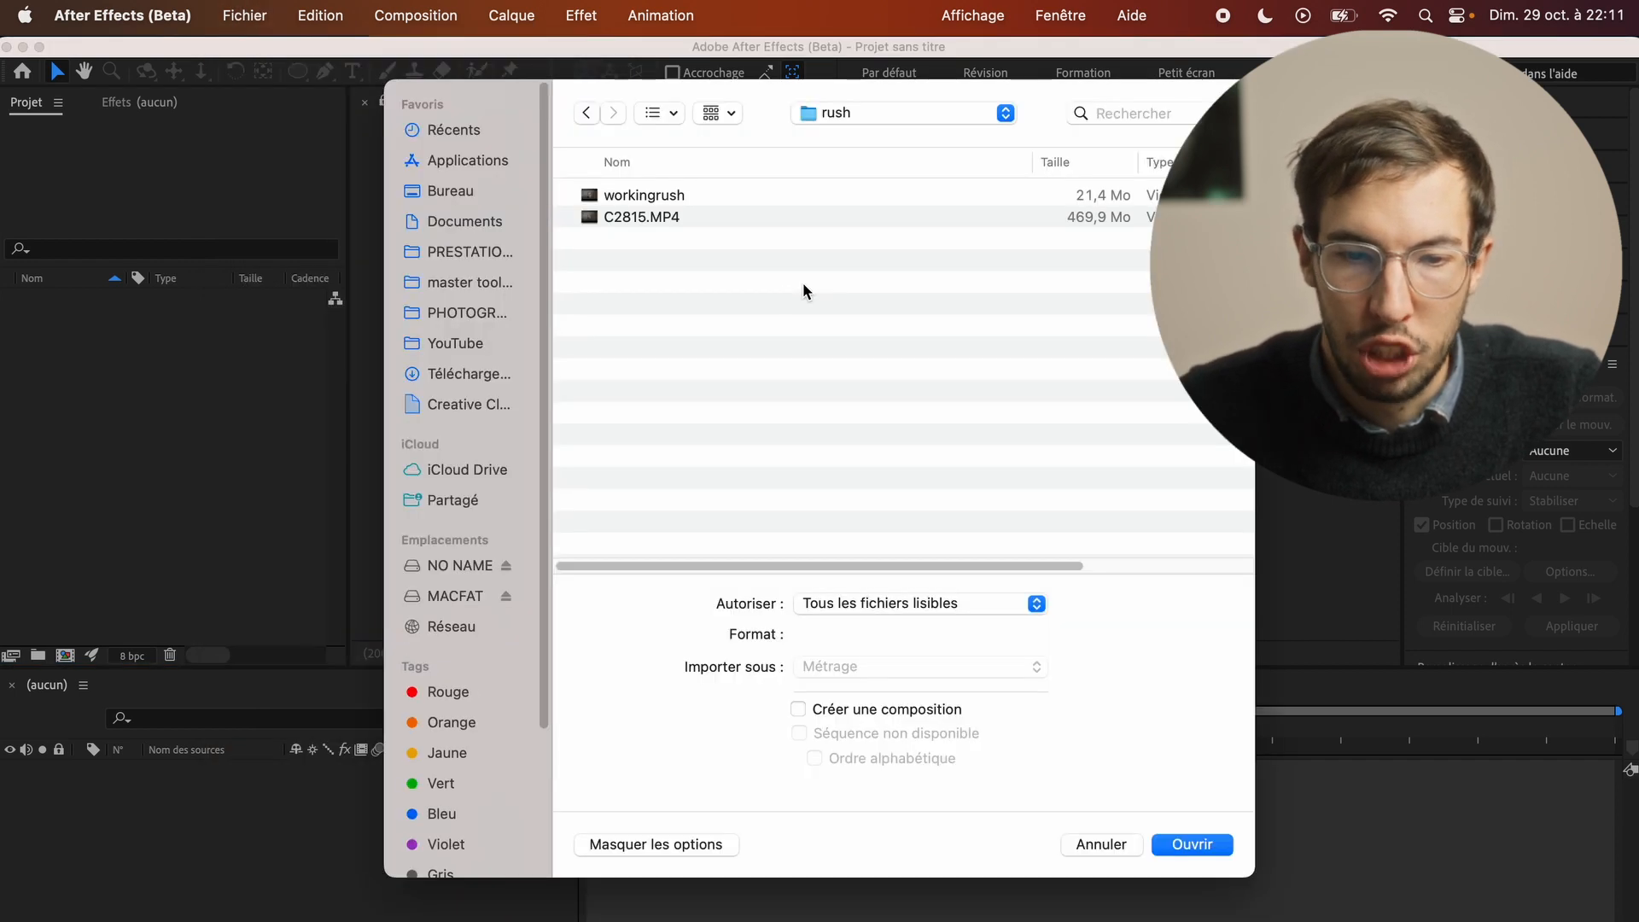
left_click(673, 195)
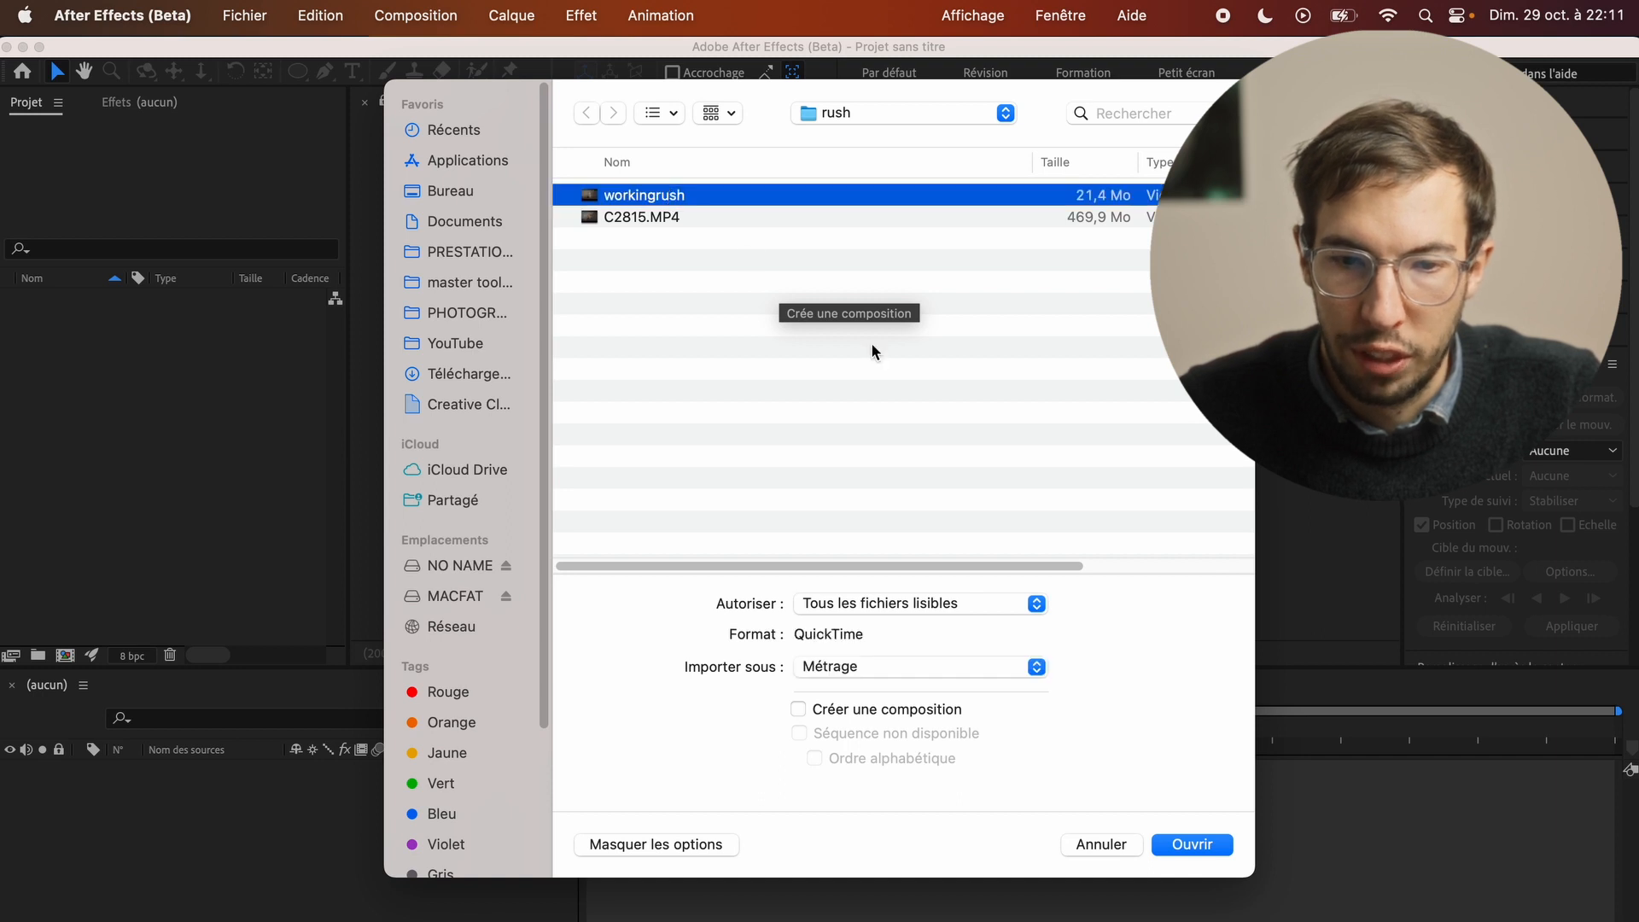
left_click(1192, 844)
Step: Import the 3D model jack-o-lantern.glb from the citrouille glb folder into the project
left_click(241, 20)
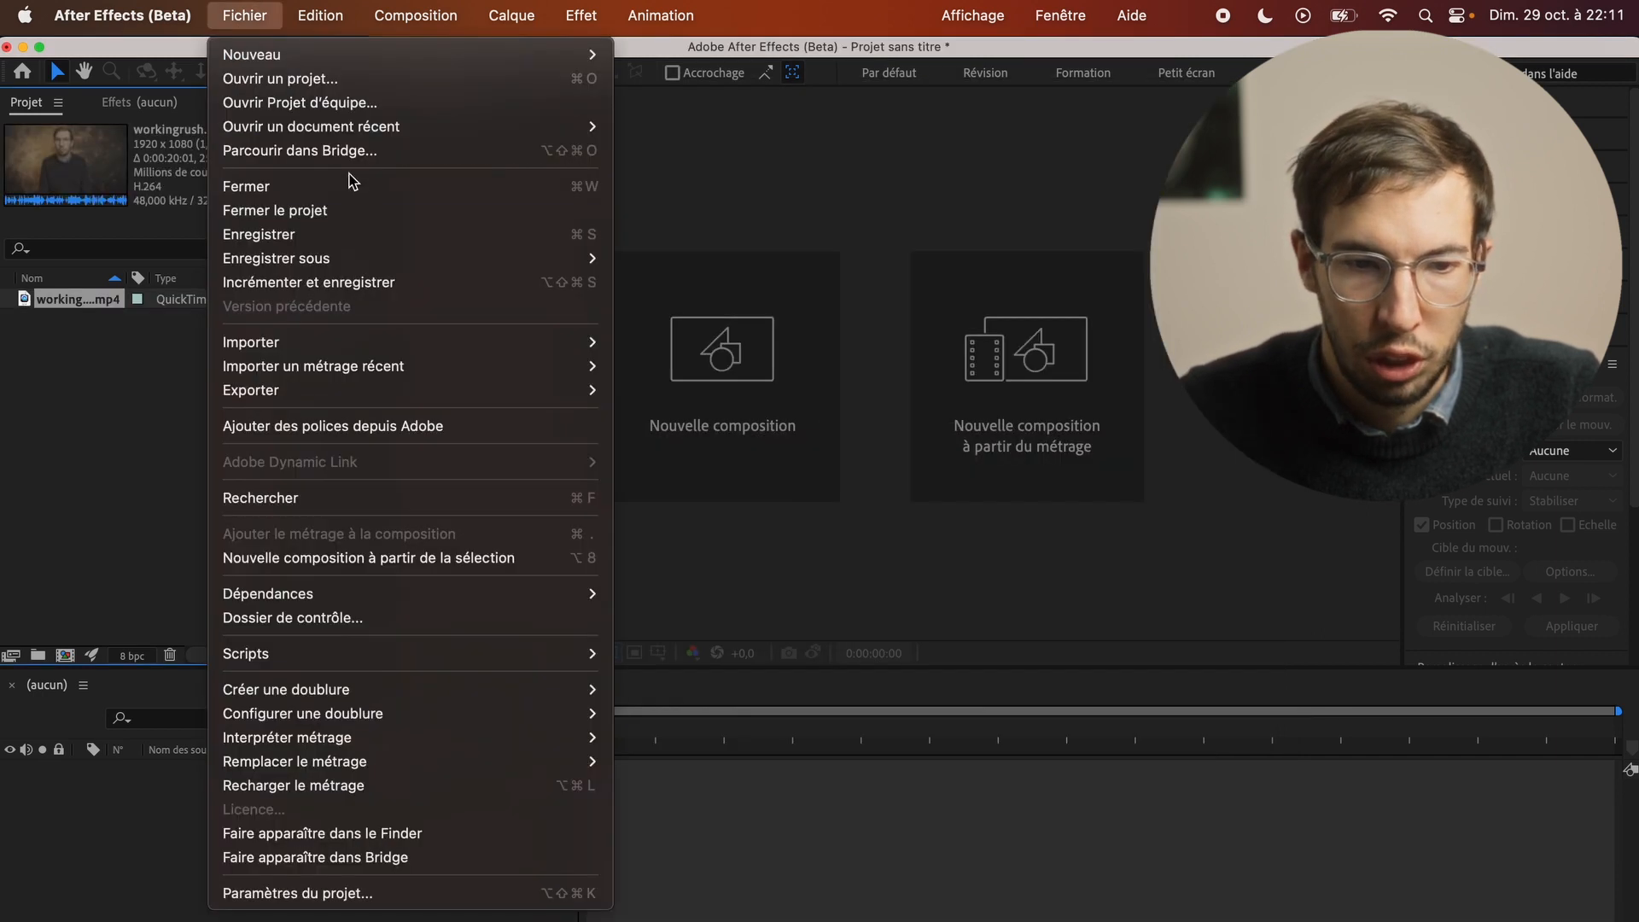
mouse_move(541, 342)
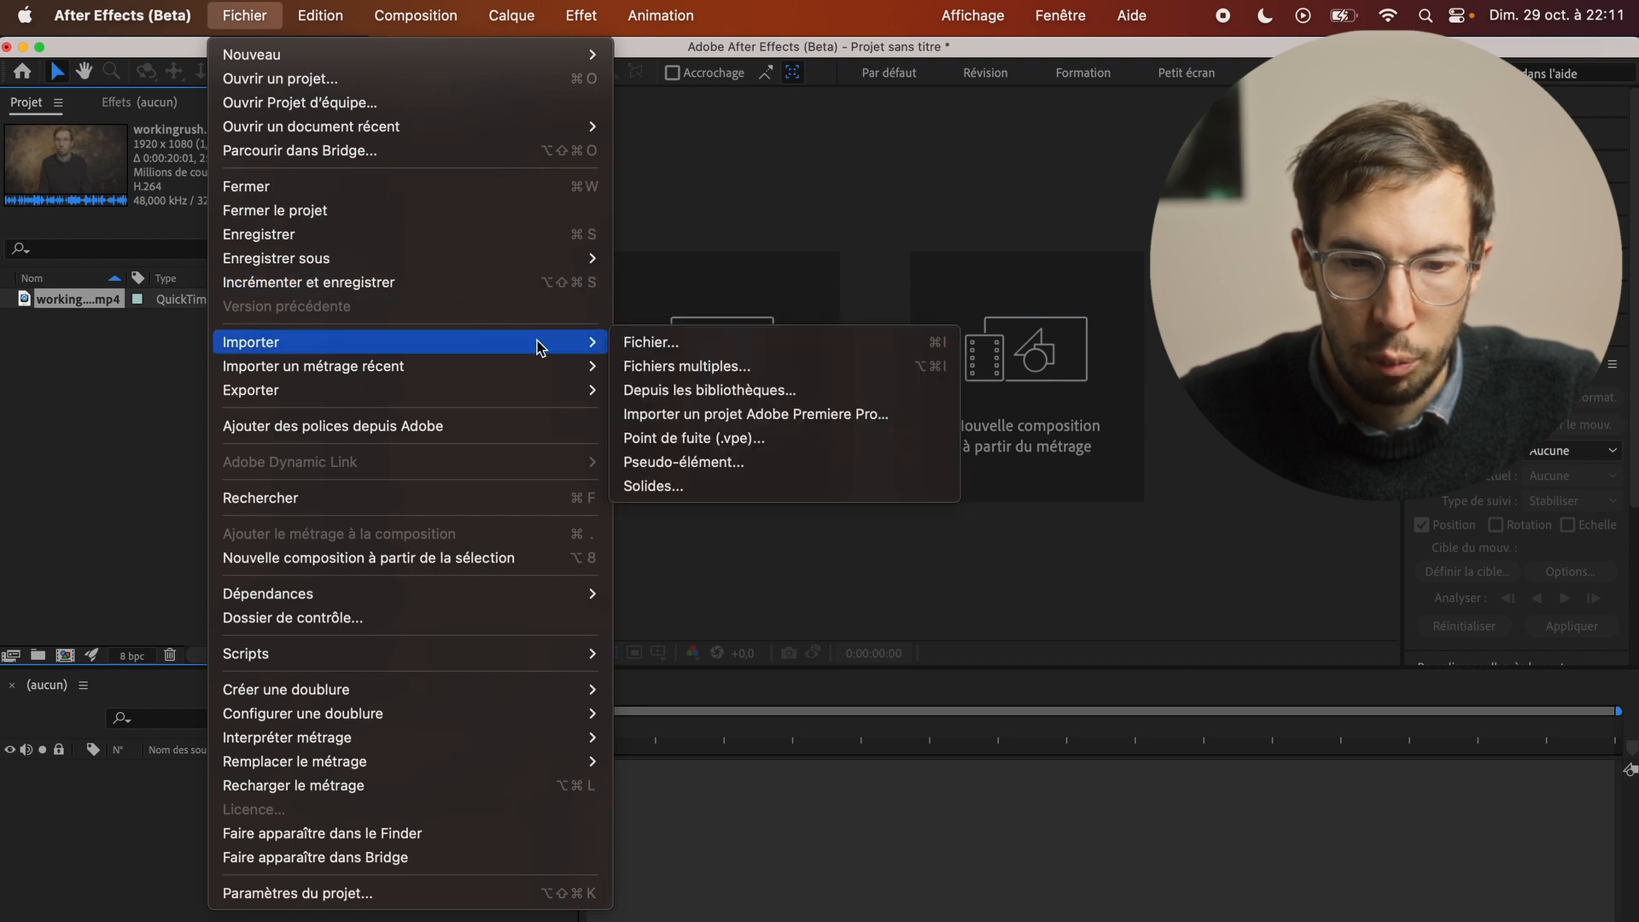
left_click(631, 342)
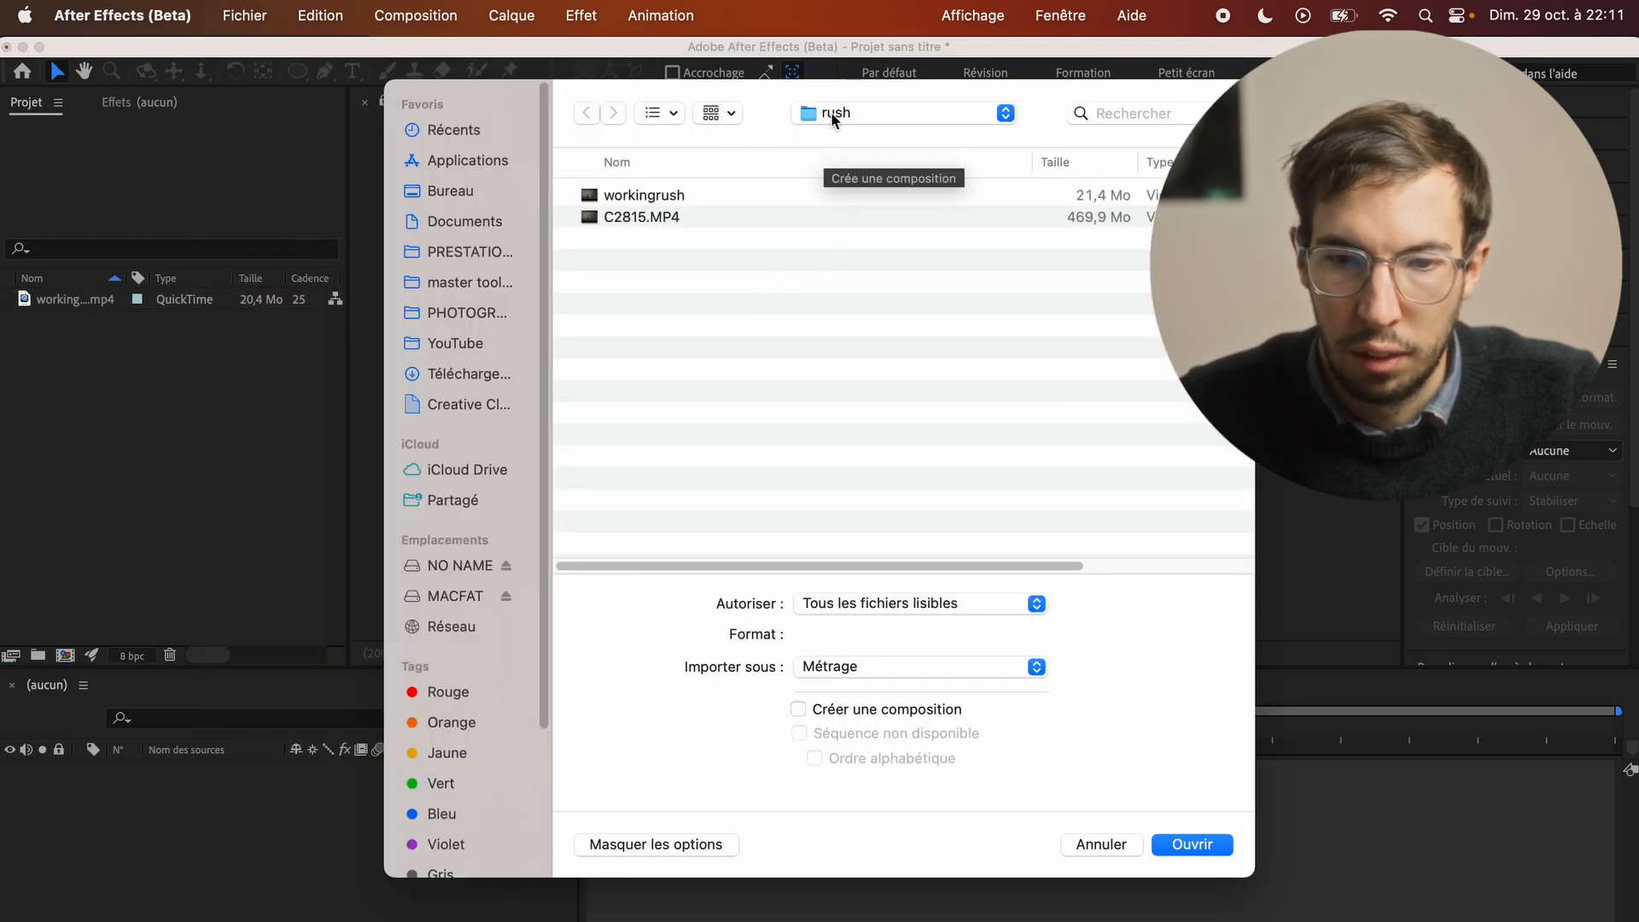
key("super+Up")
double_click(619, 240)
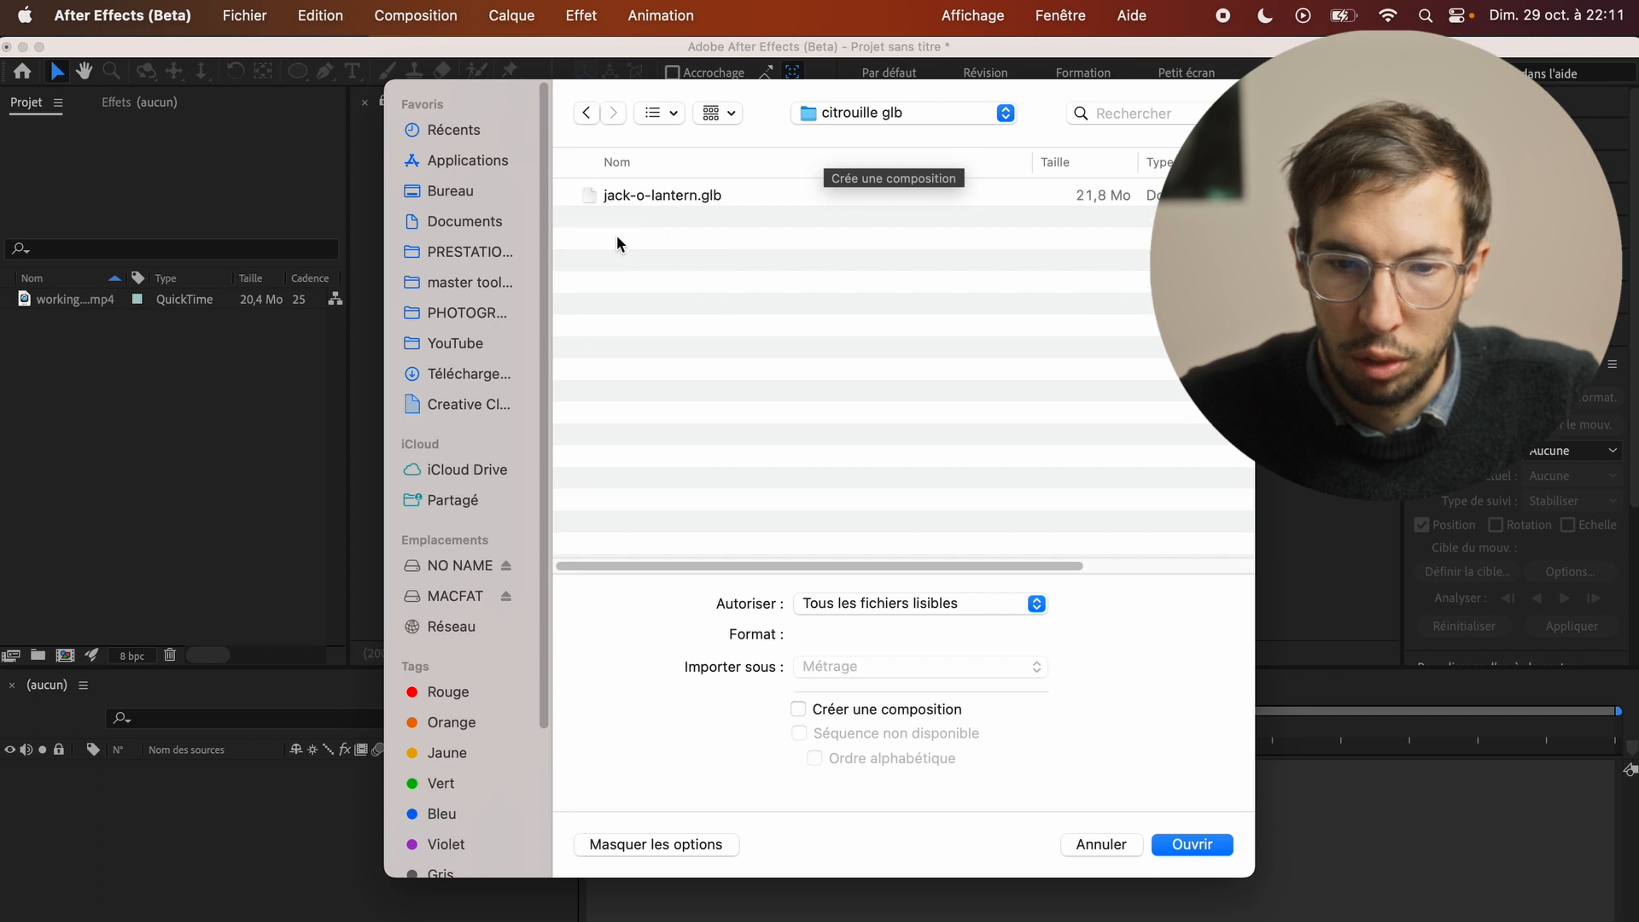
left_click(686, 201)
left_click(1188, 848)
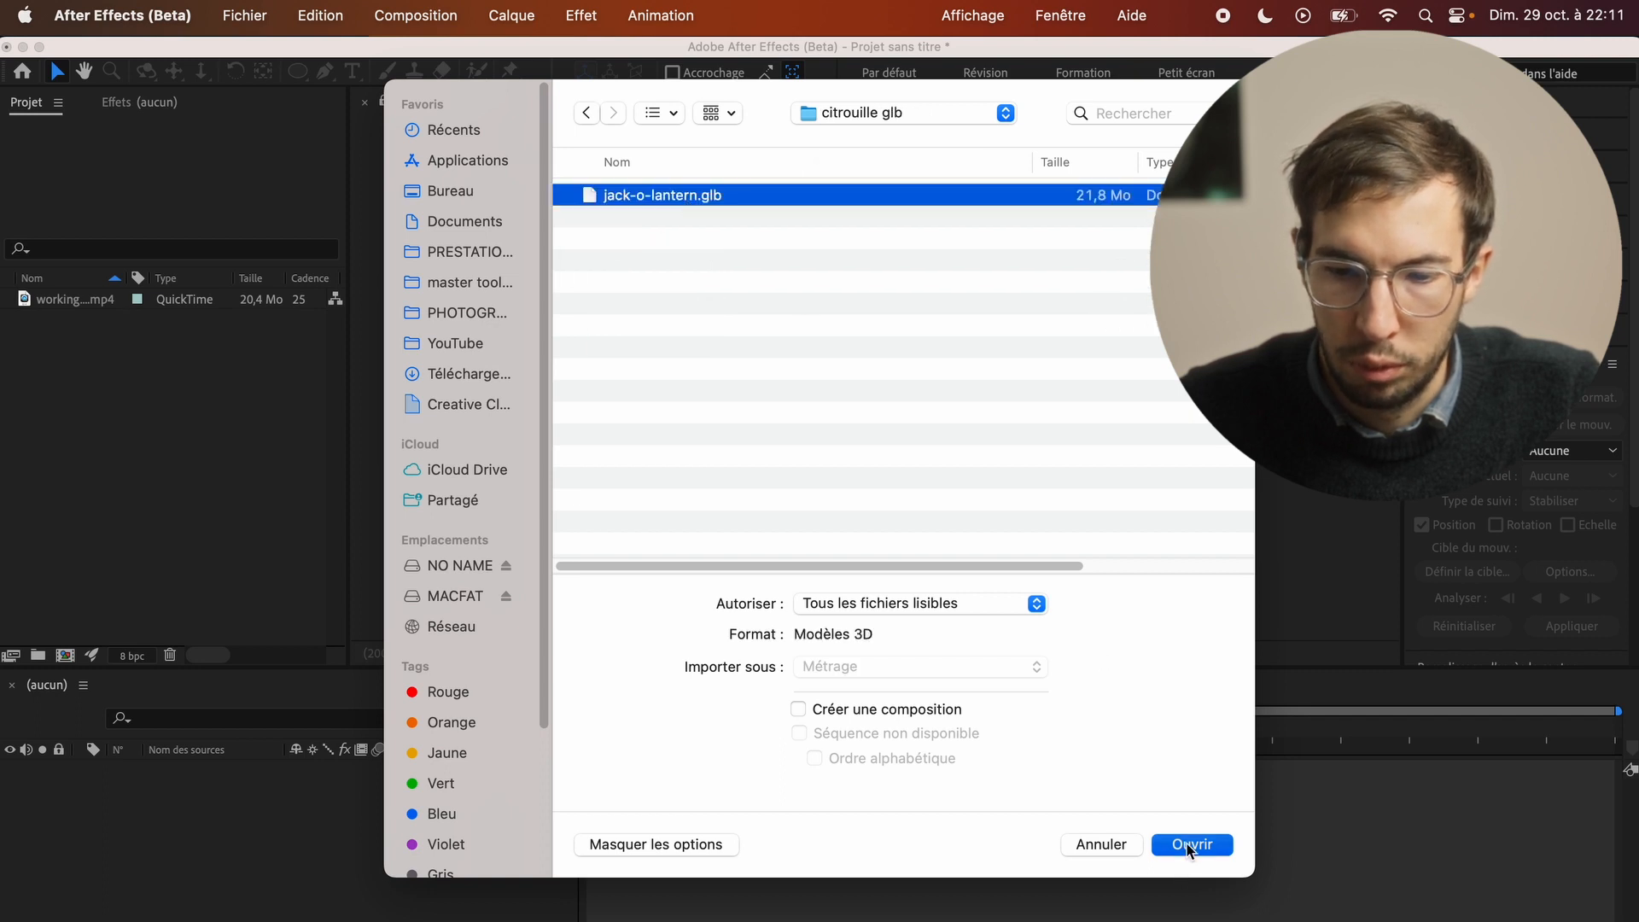
left_click(241, 490)
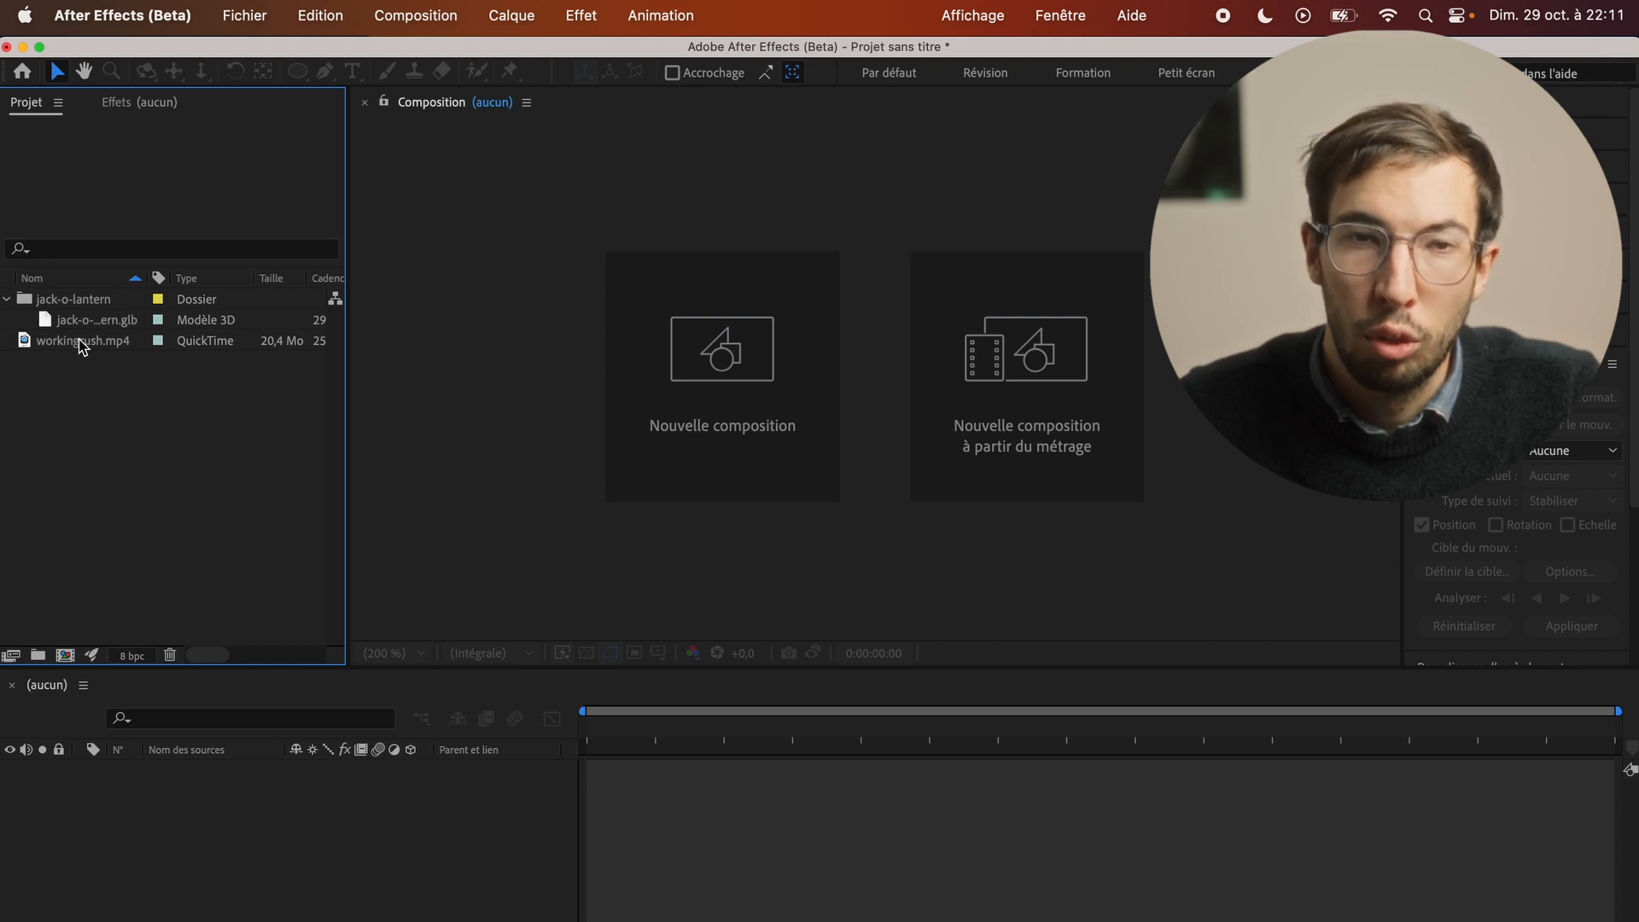
Step: Create a composition from workingrush.mp4 and preview the clip, returning to its first frame
left_click_drag(81, 345, 67, 661)
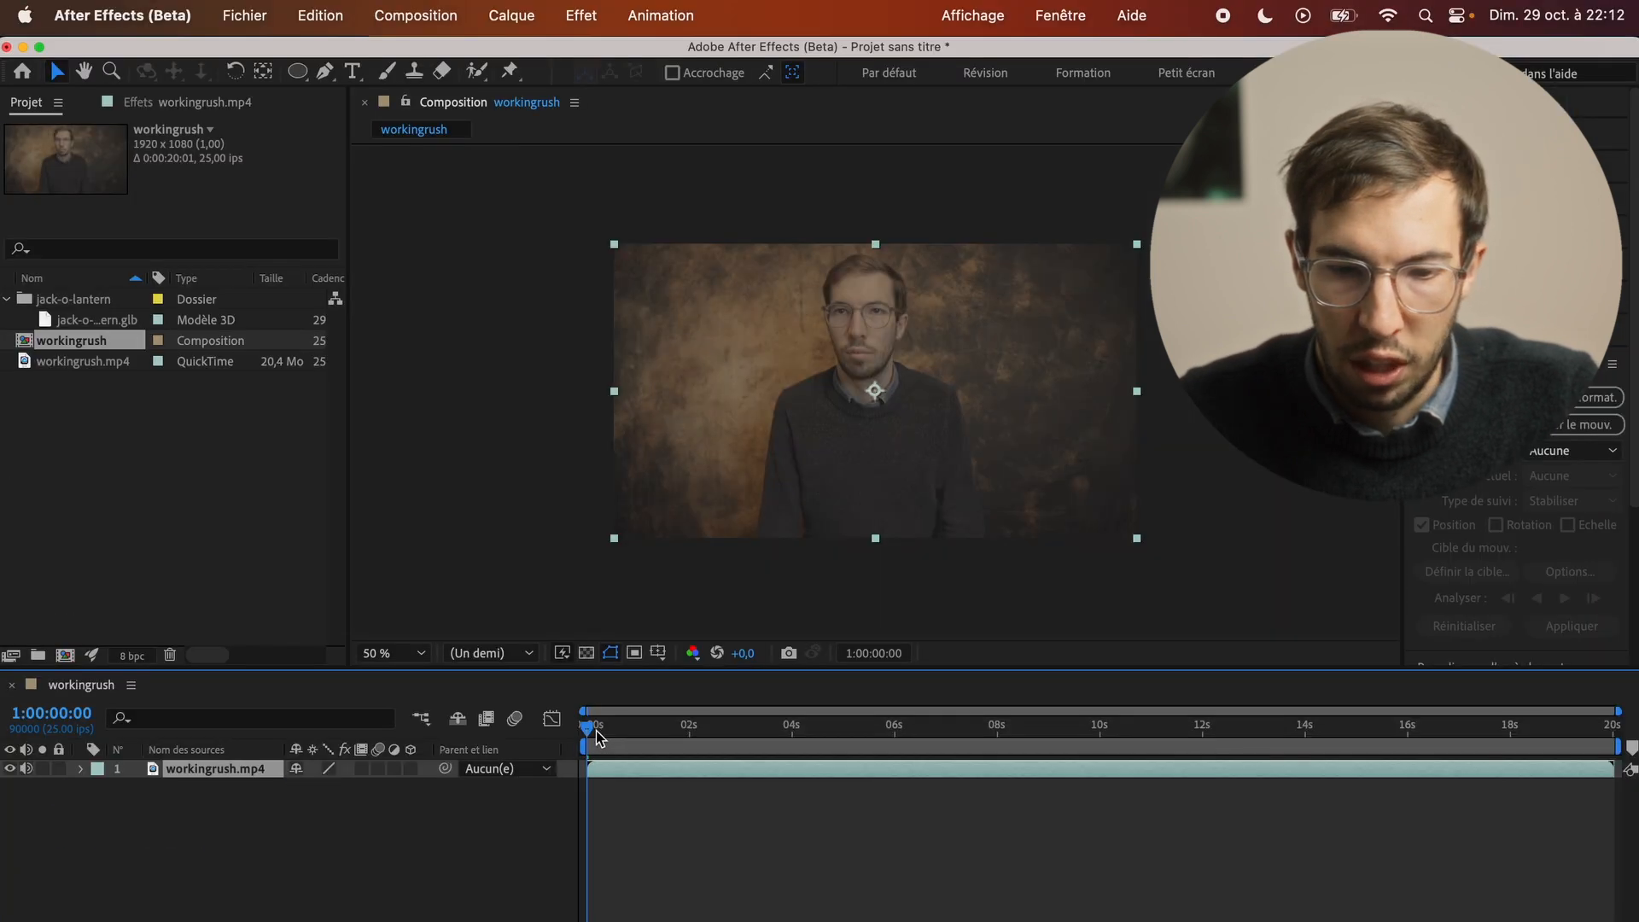
left_click_drag(596, 736, 745, 738)
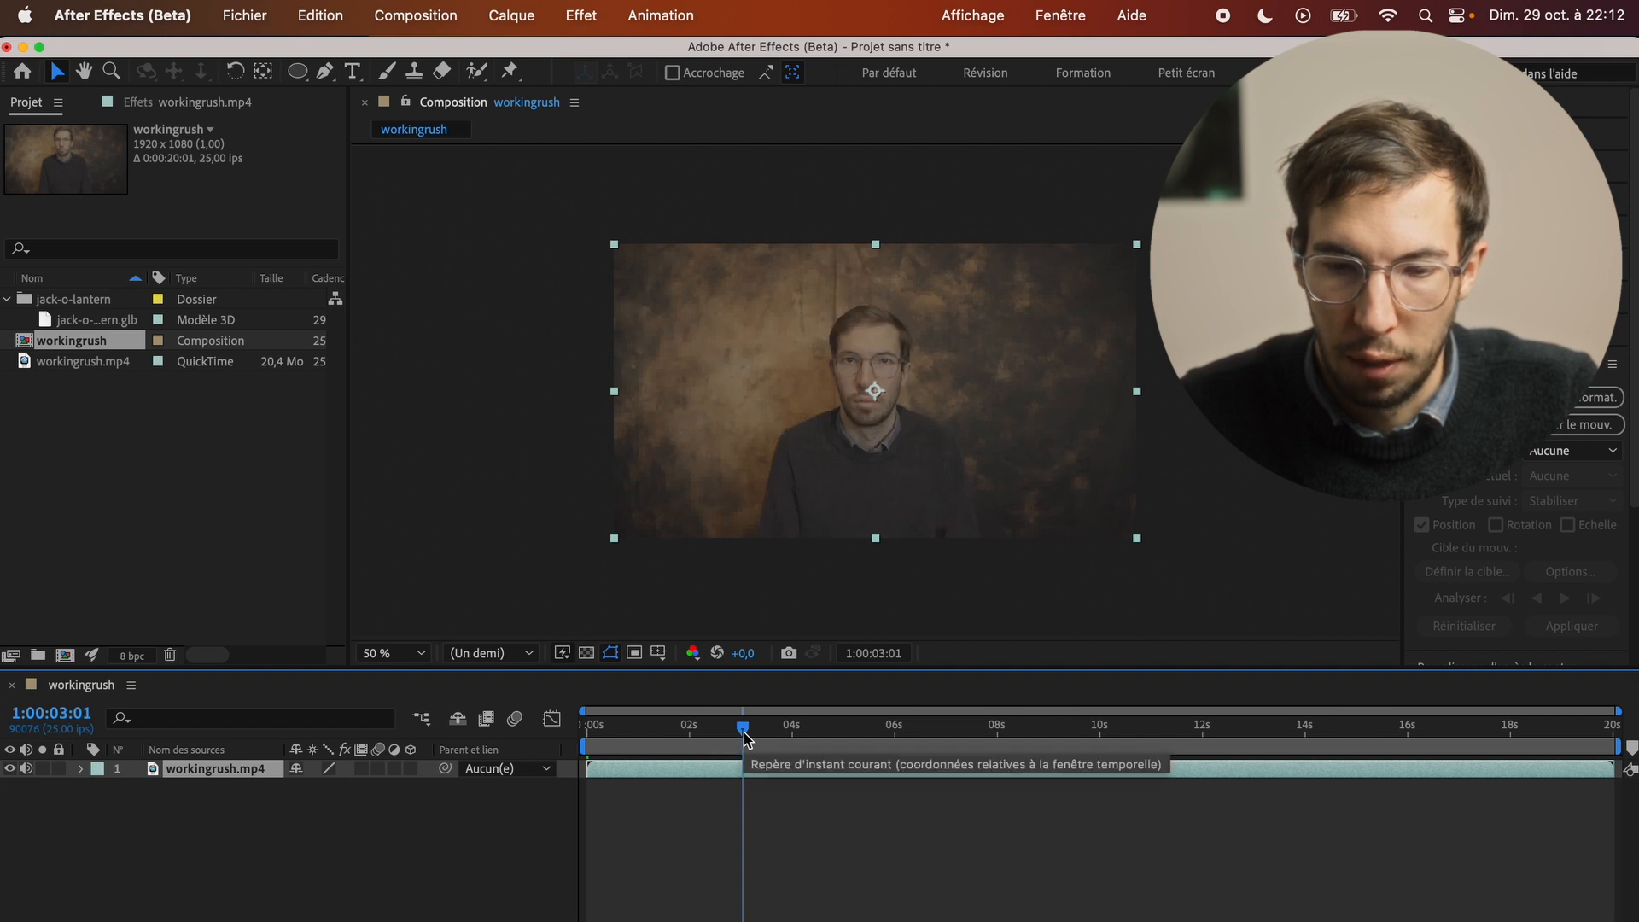
key("space")
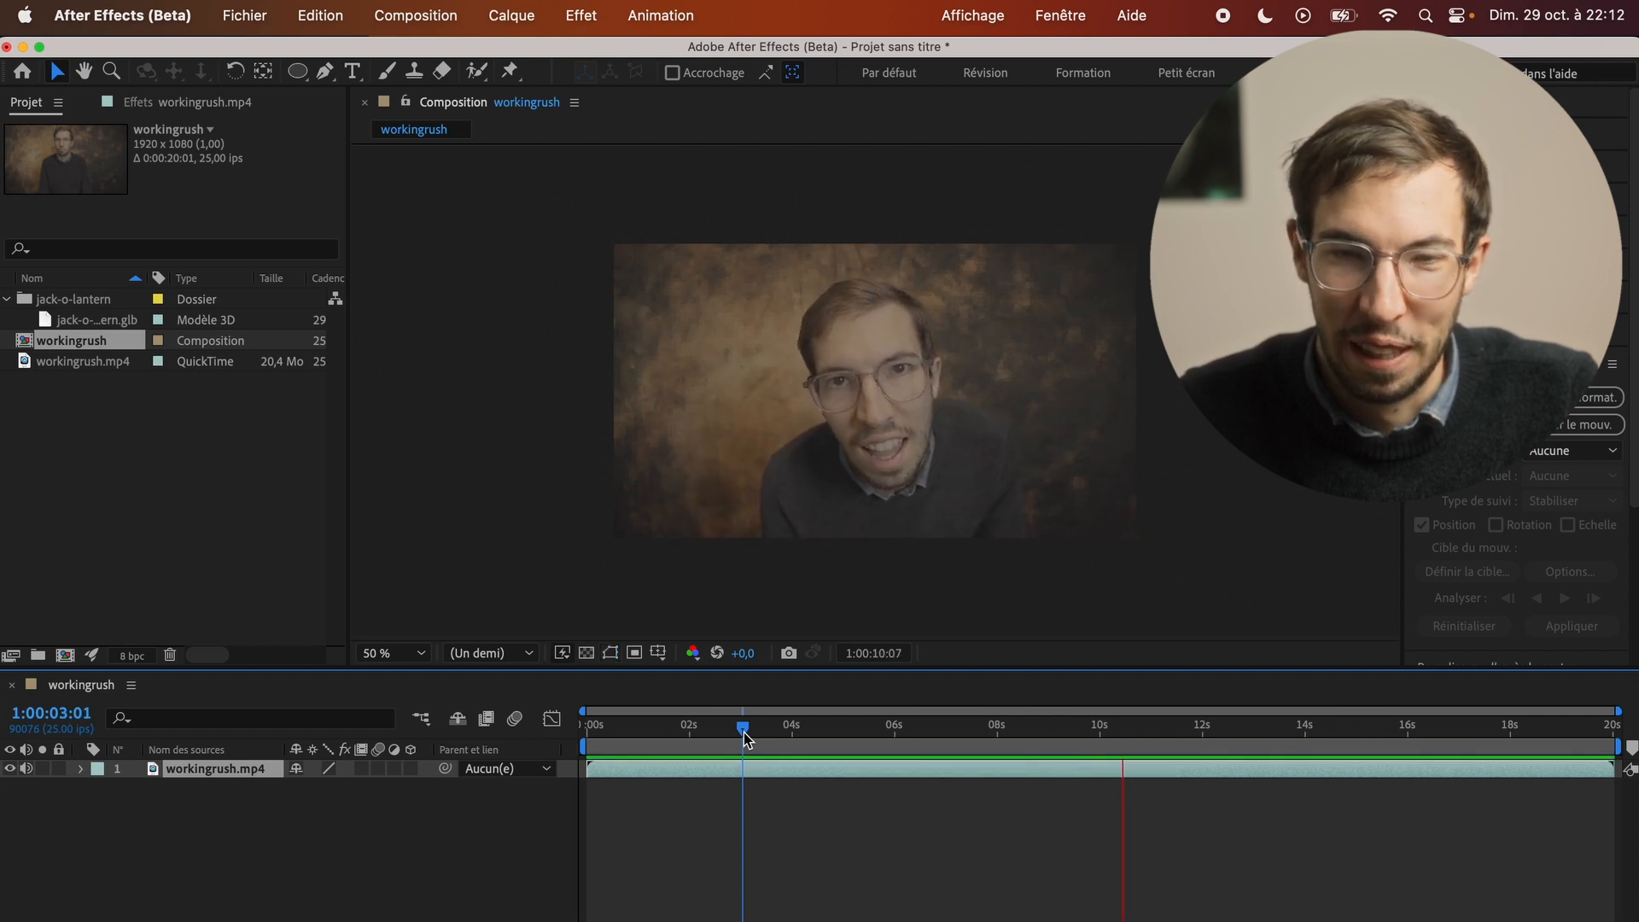
key("space")
left_click_drag(735, 734, 574, 719)
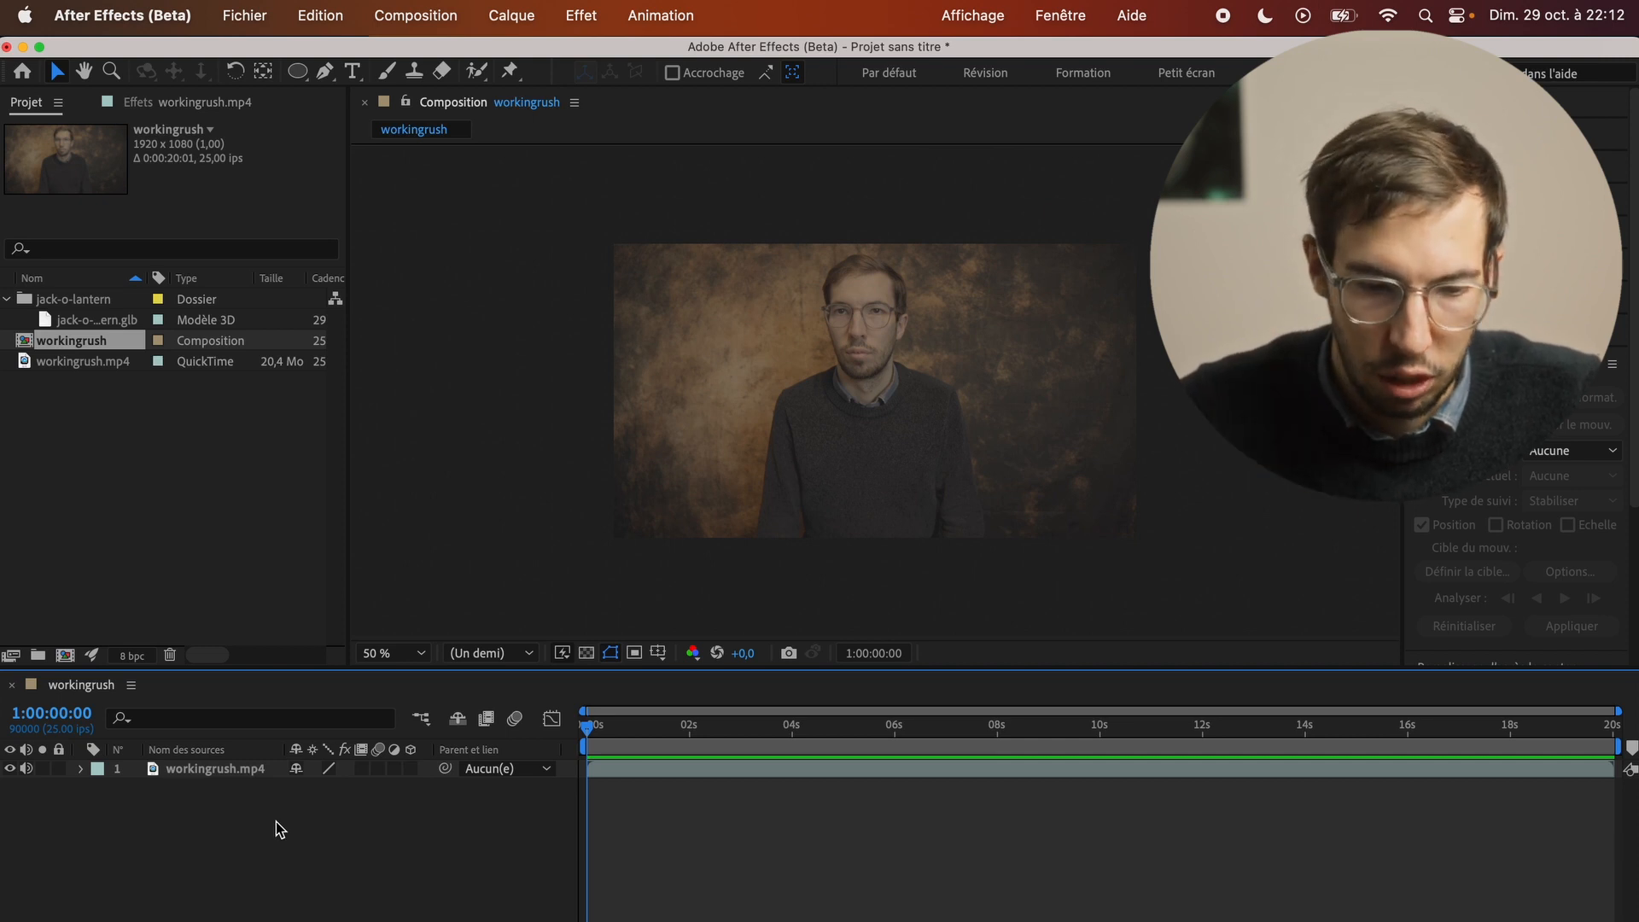
Step: Duplicate the workingrush.mp4 layer and hide the lower copy
left_click(199, 770)
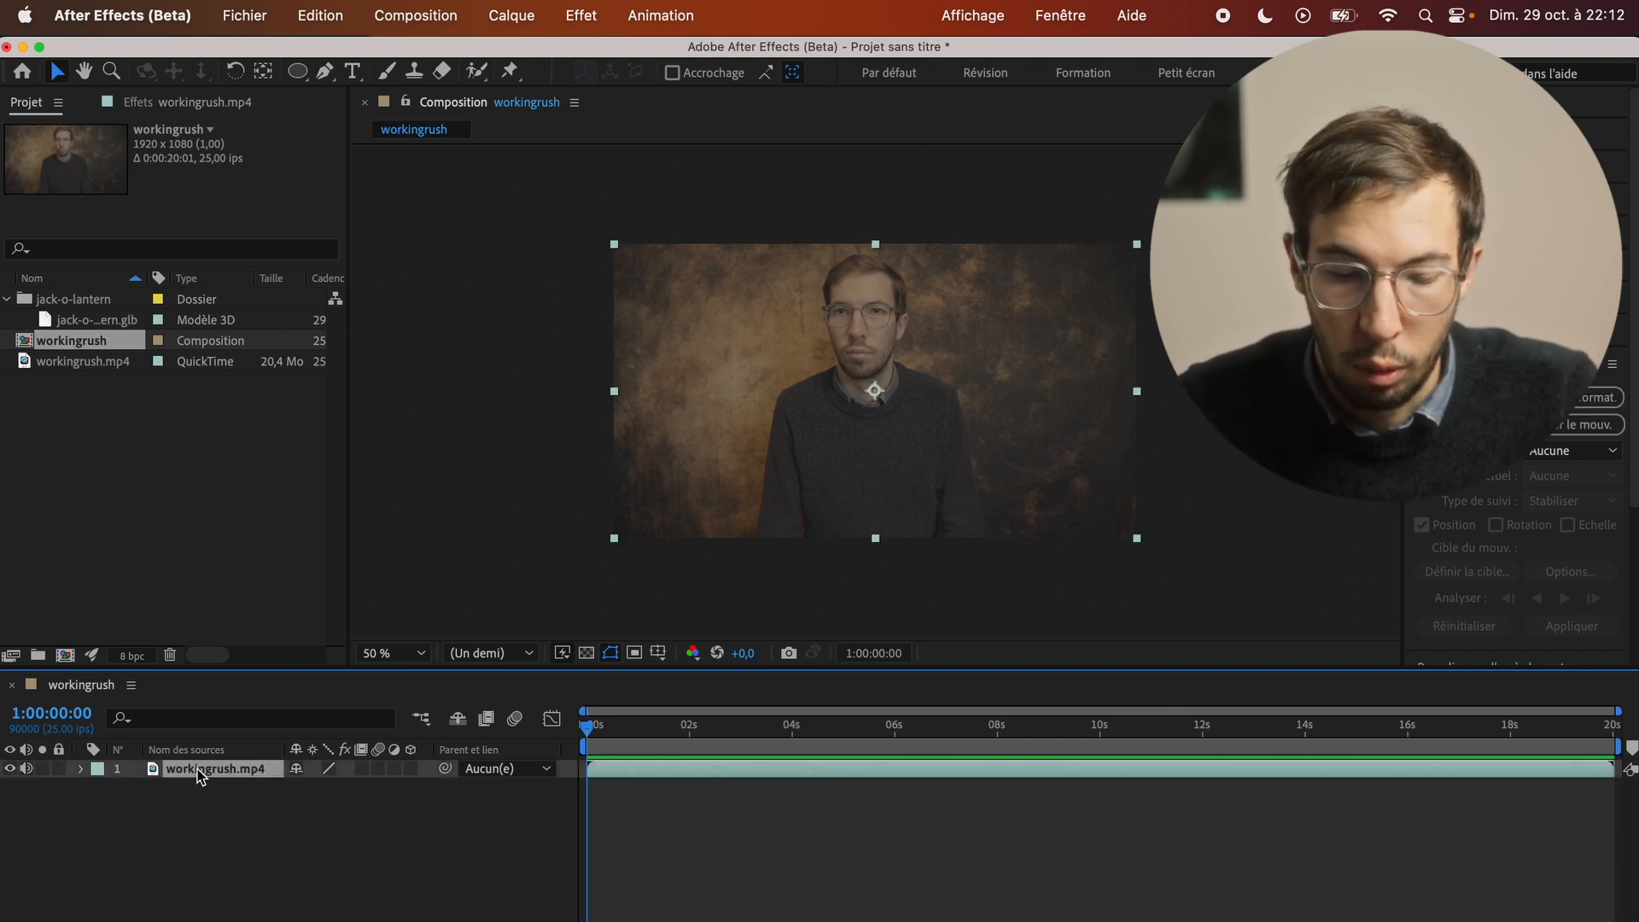
key("super+d")
left_click(241, 833)
left_click(9, 787)
Step: Draw an elliptical mask around the man's face on the upper workingrush.mp4 layer
left_click(209, 768)
left_click(299, 71)
left_click_drag(795, 252, 933, 391)
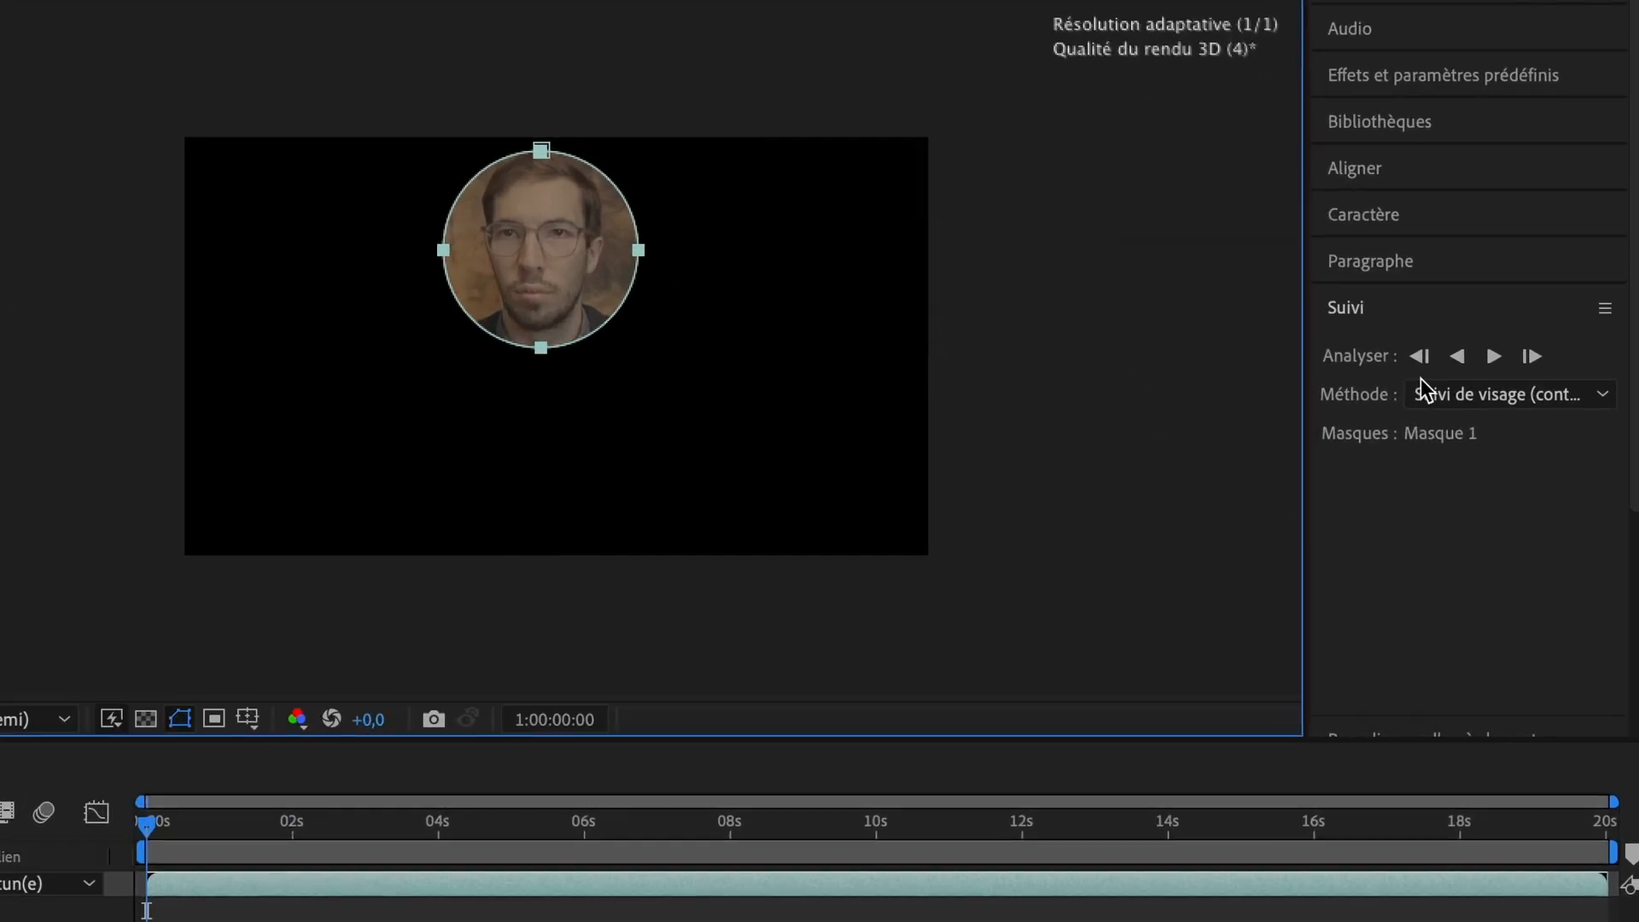
Step: Track Masque 1 forward through the clip using the method Suivi de visage (contour uniquement)
left_click(1420, 385)
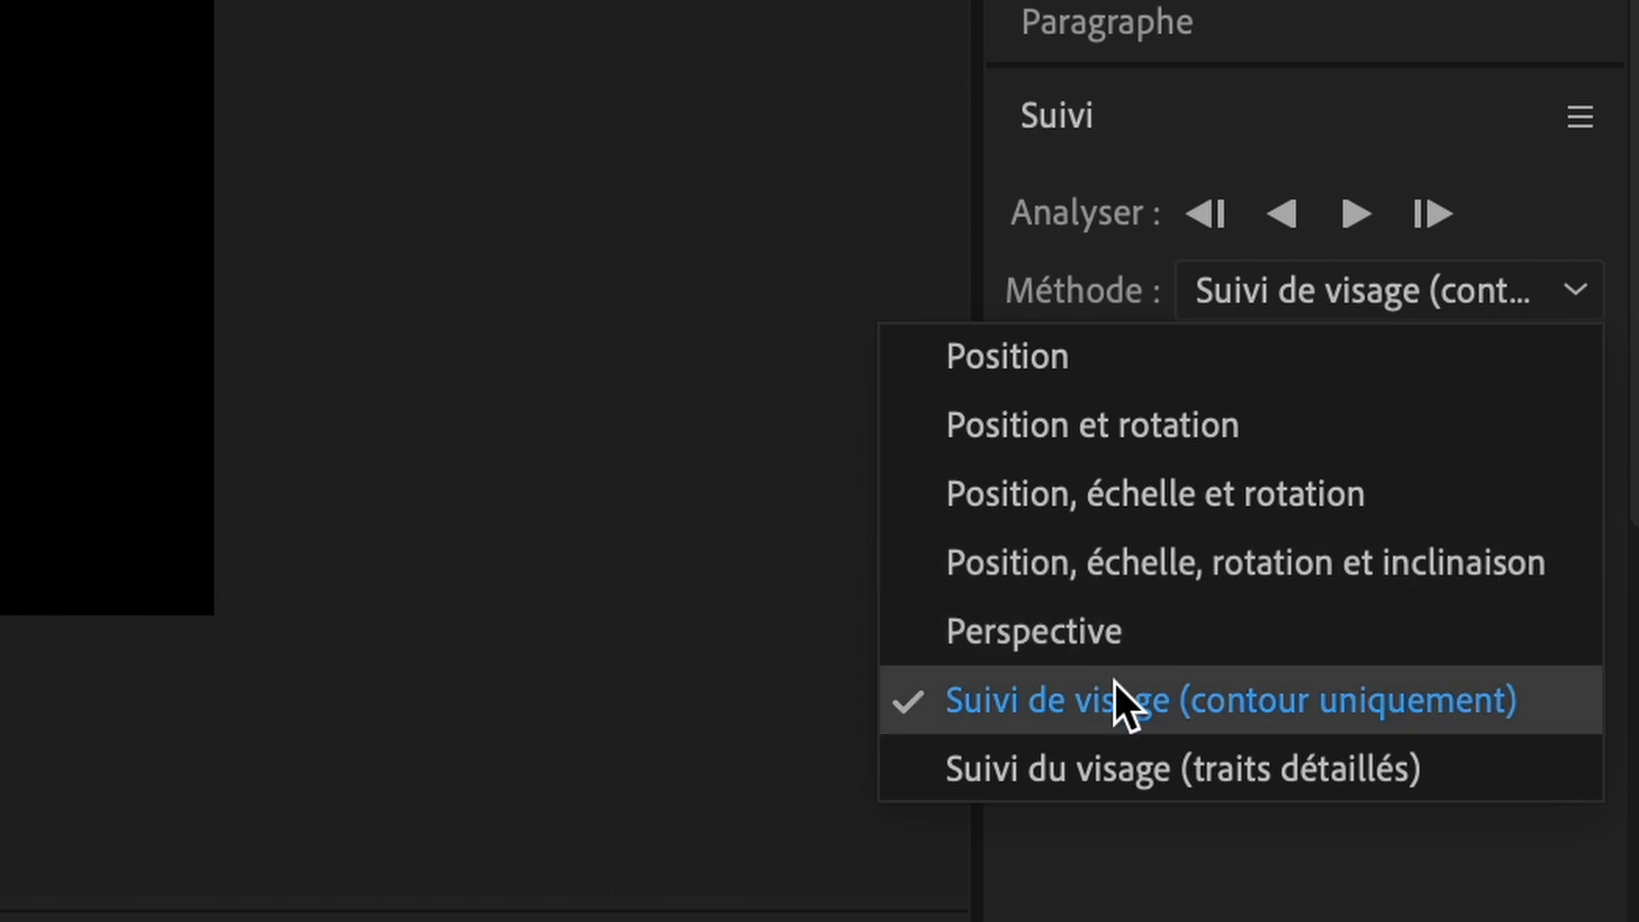
left_click(1374, 590)
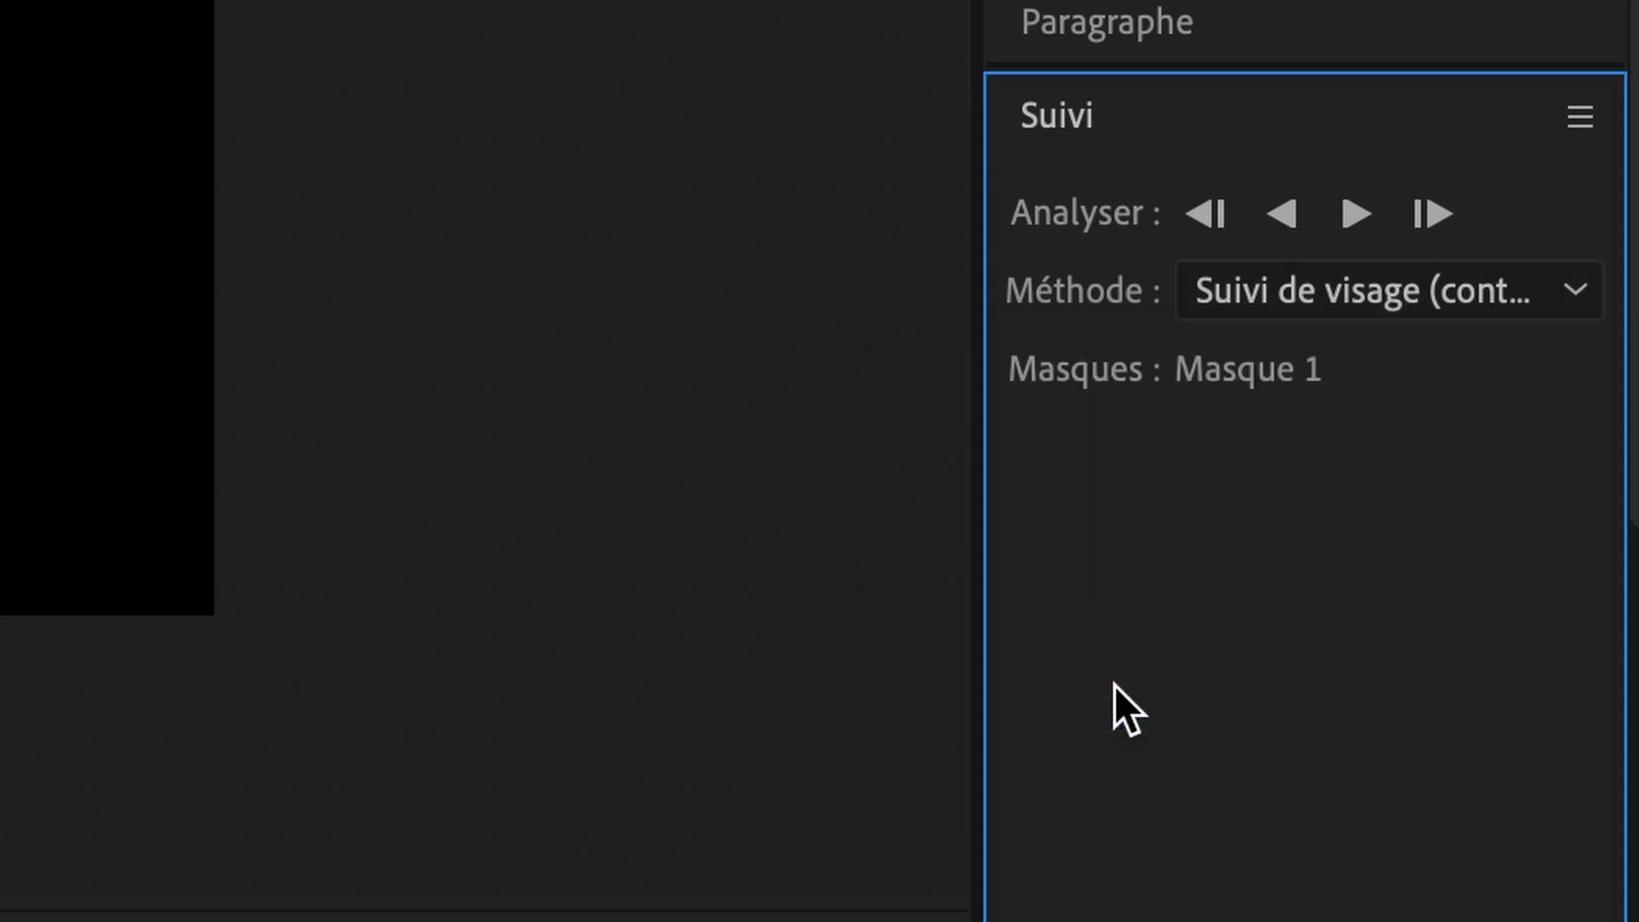
left_click(1355, 213)
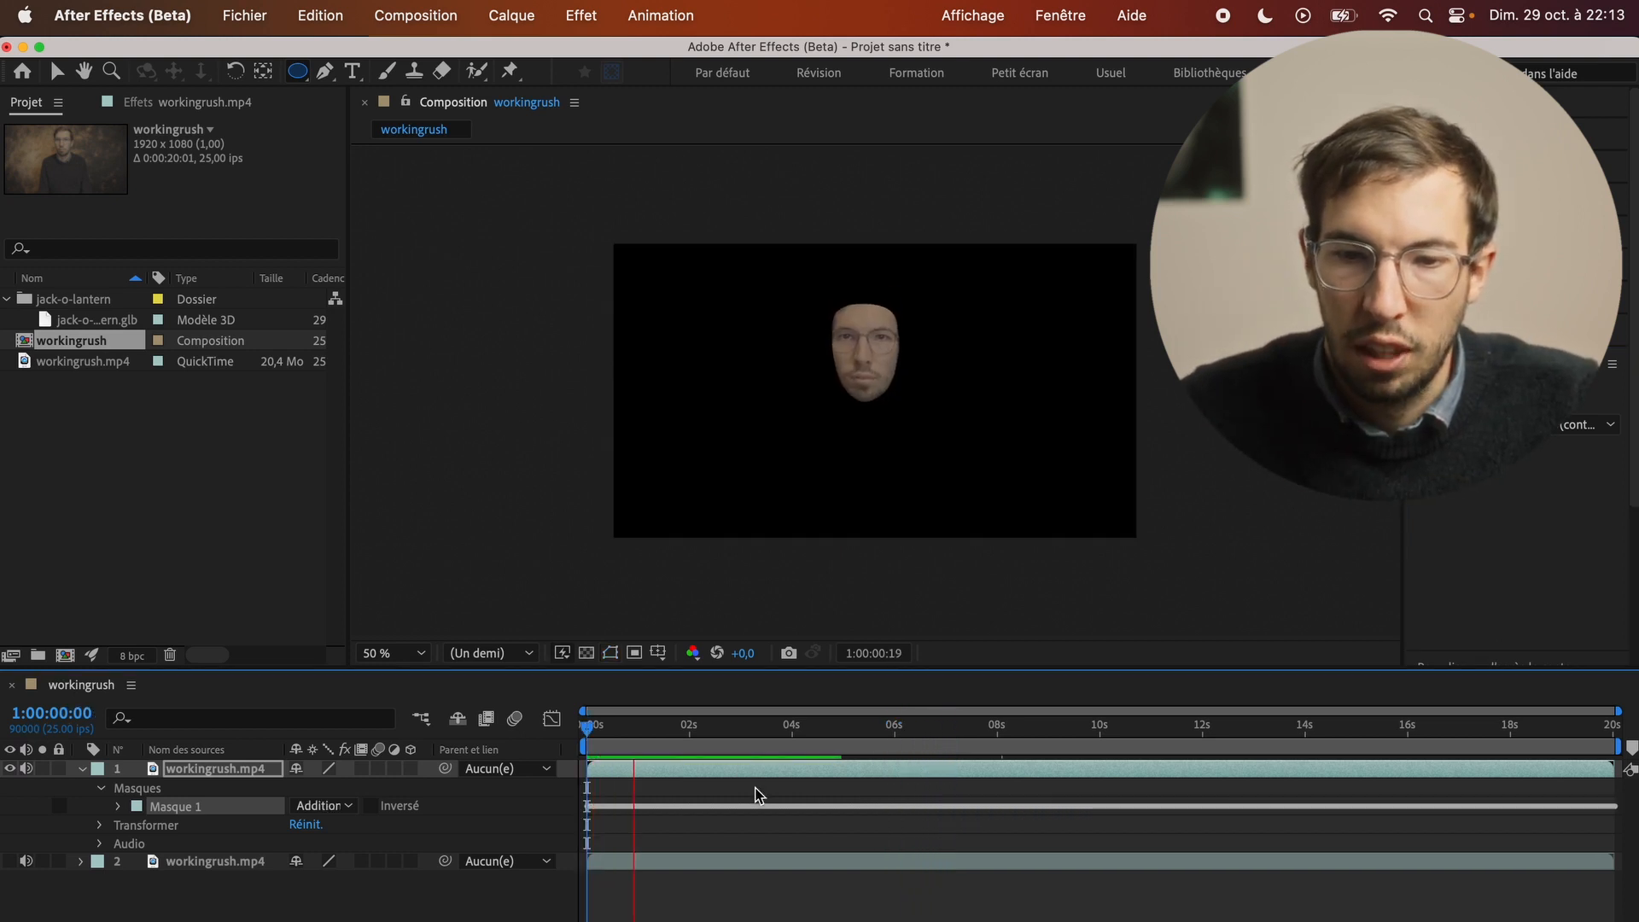
Step: Play back the composition to check the tracked face mask, returning to the first frame
key("space")
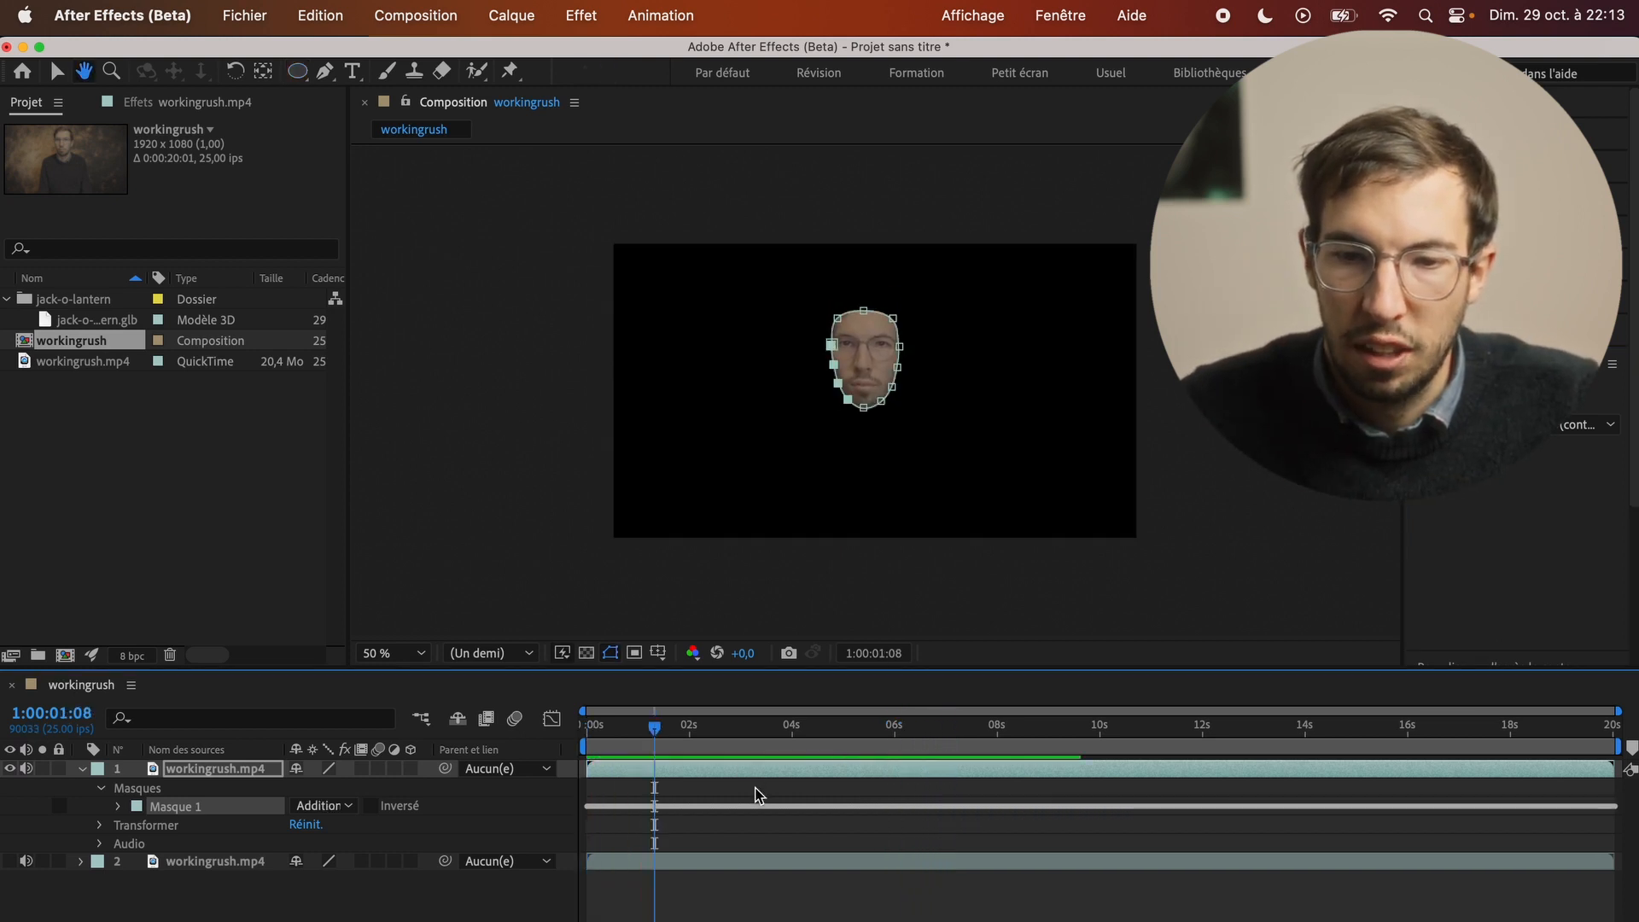
key("space")
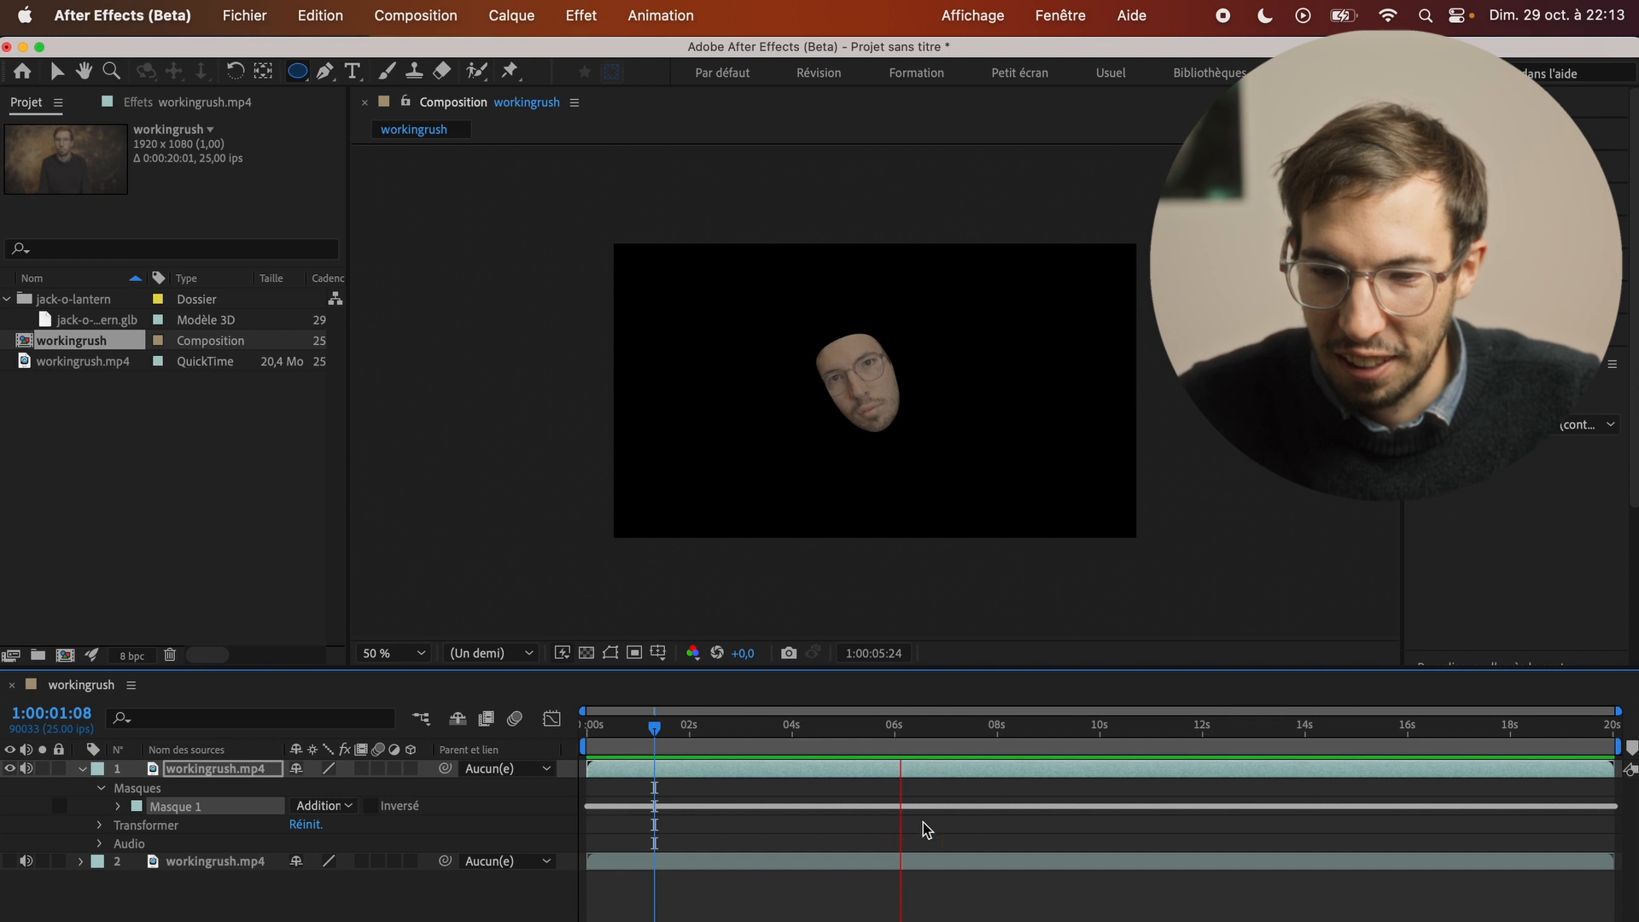
key("space")
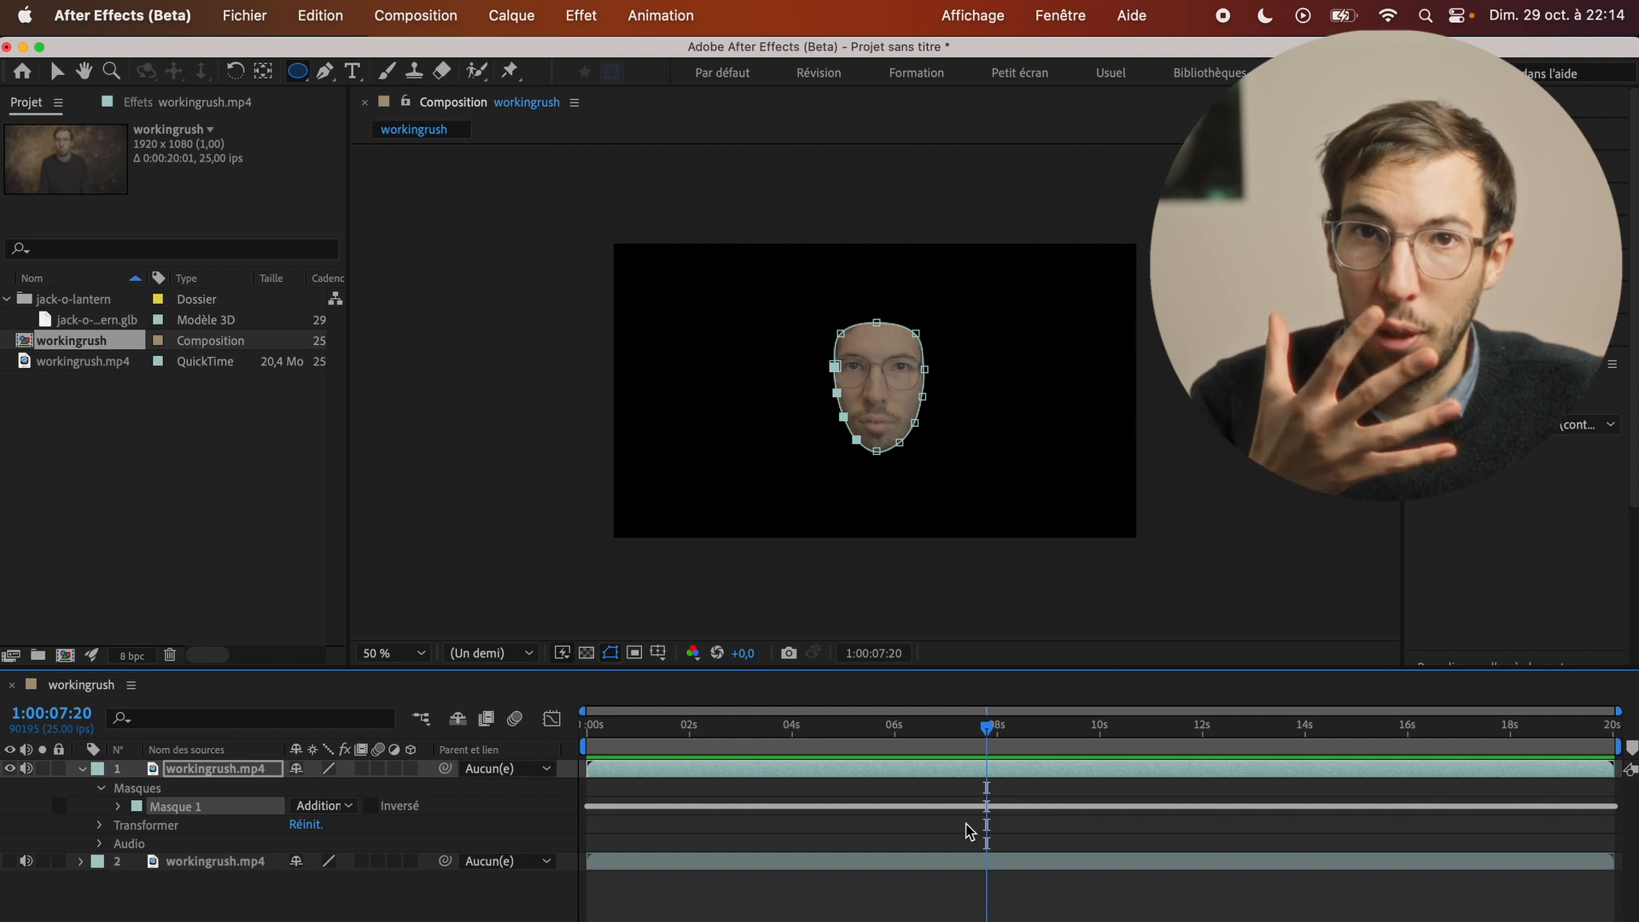
key("Home")
Step: Precompose the masked layer as workingrush.mp4 - Comp 1, transferring all attributes, and run 3D camera tracking on it
left_click(83, 769)
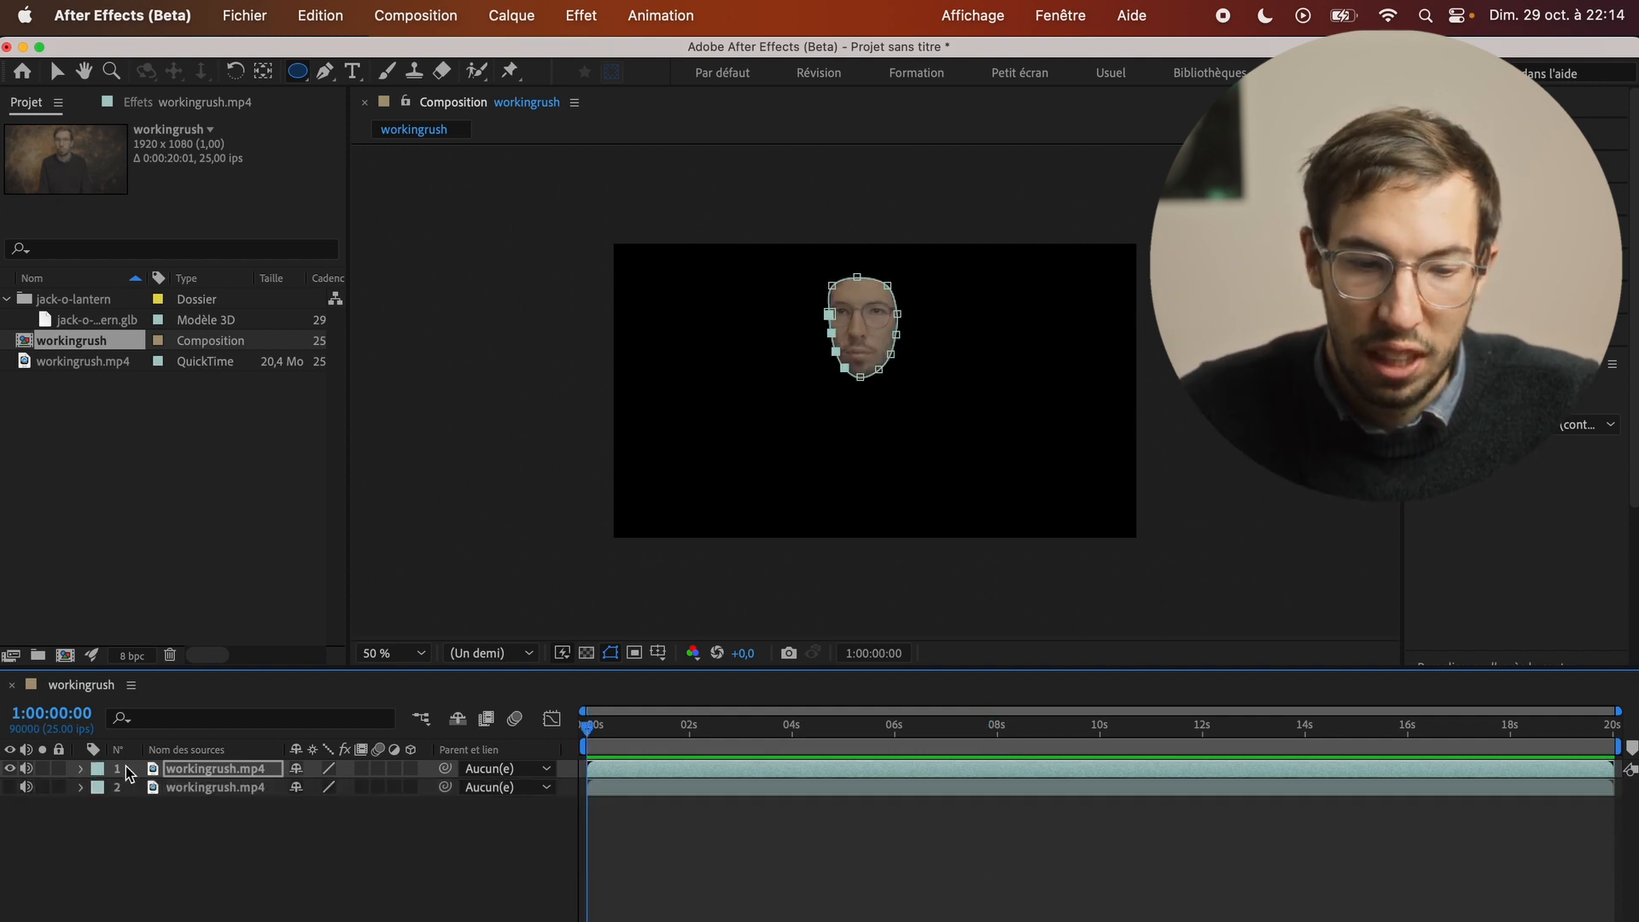
right_click(203, 769)
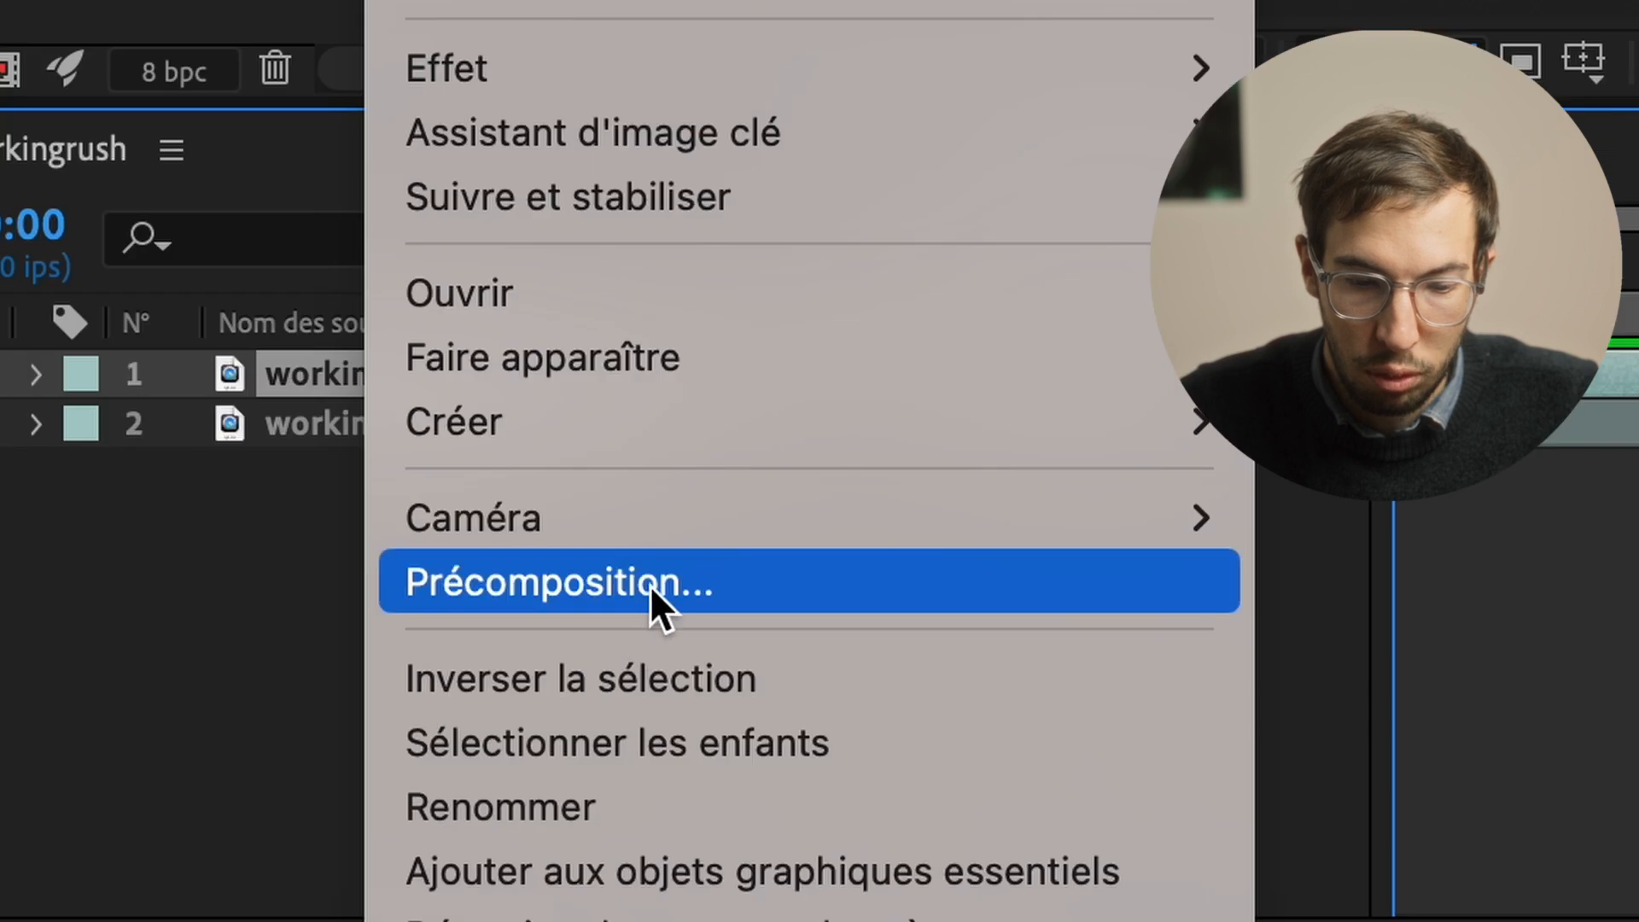
left_click(300, 847)
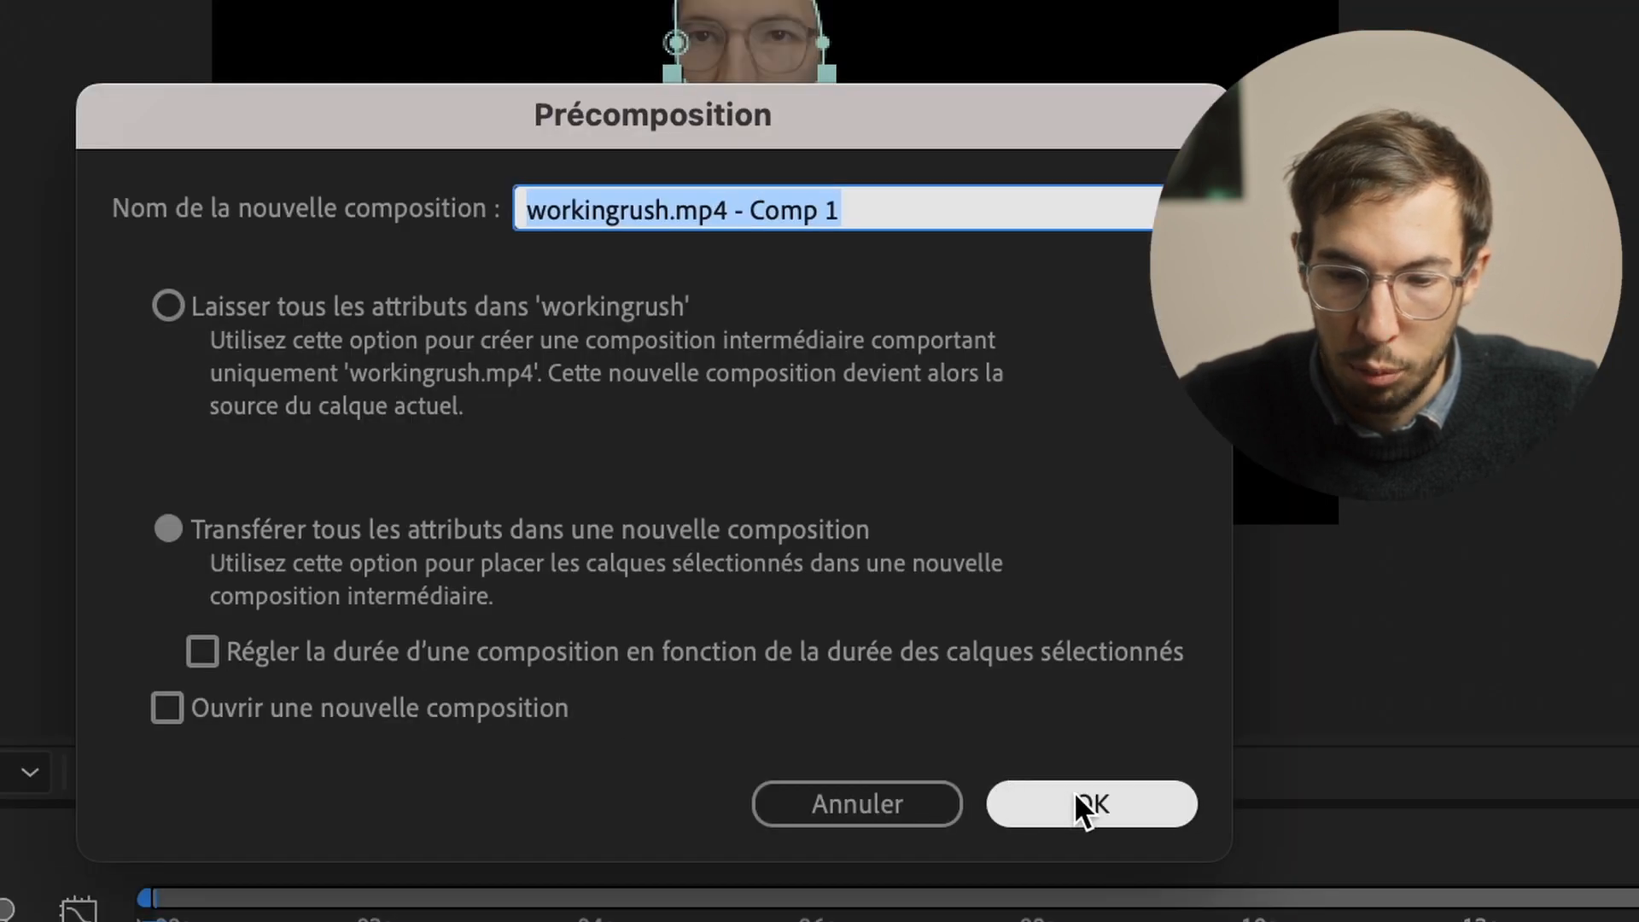
left_click(1077, 797)
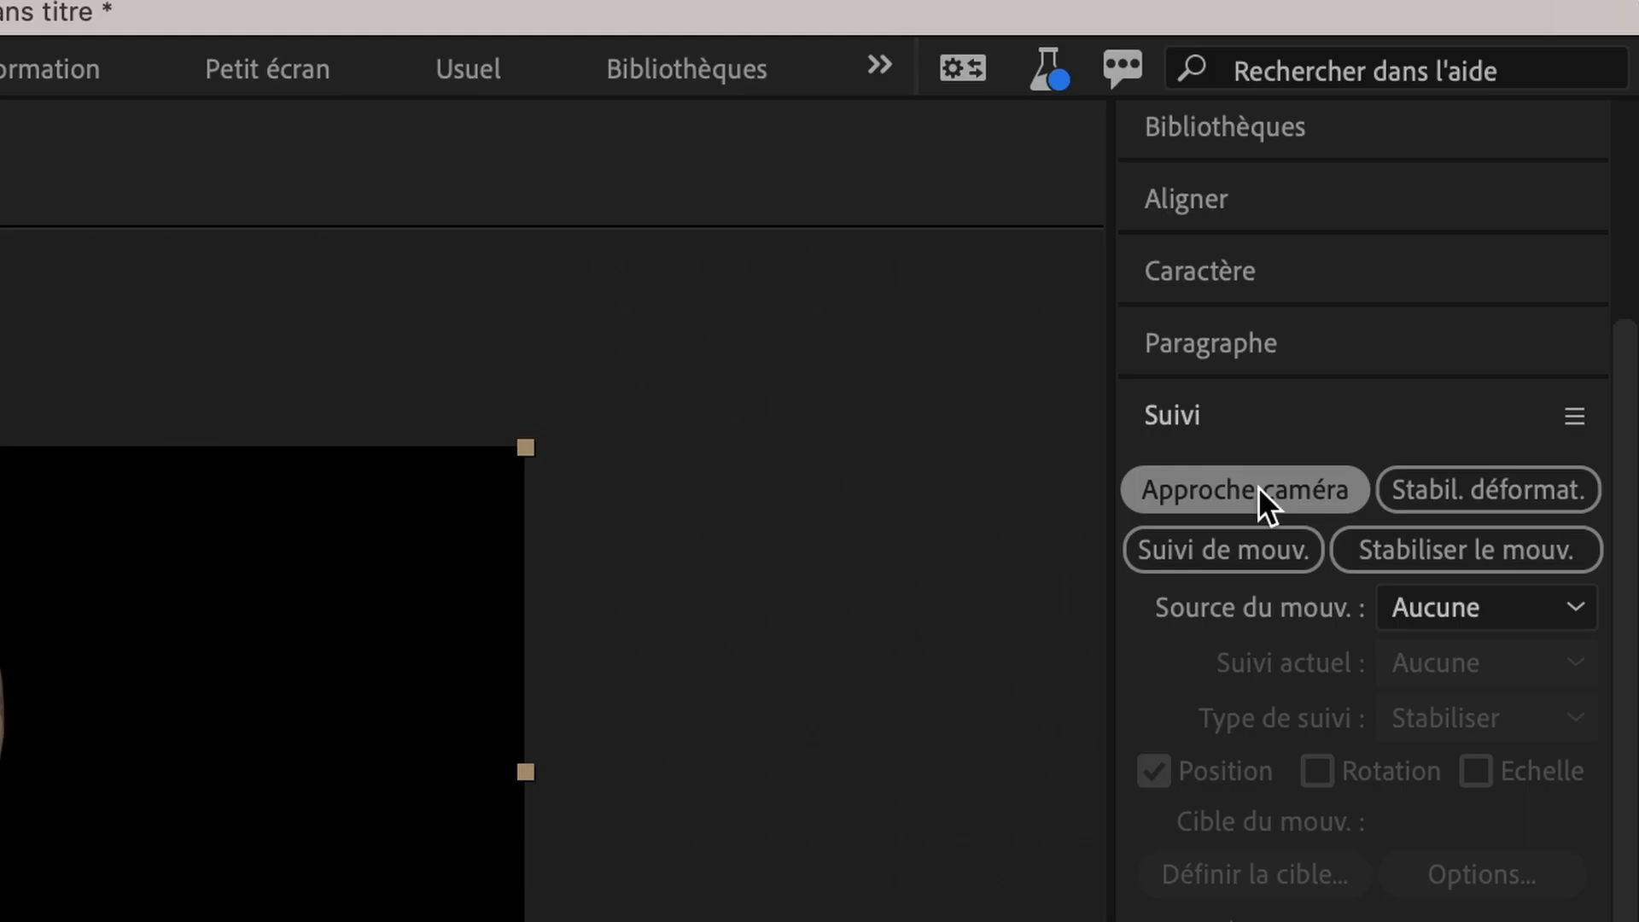
left_click(1258, 488)
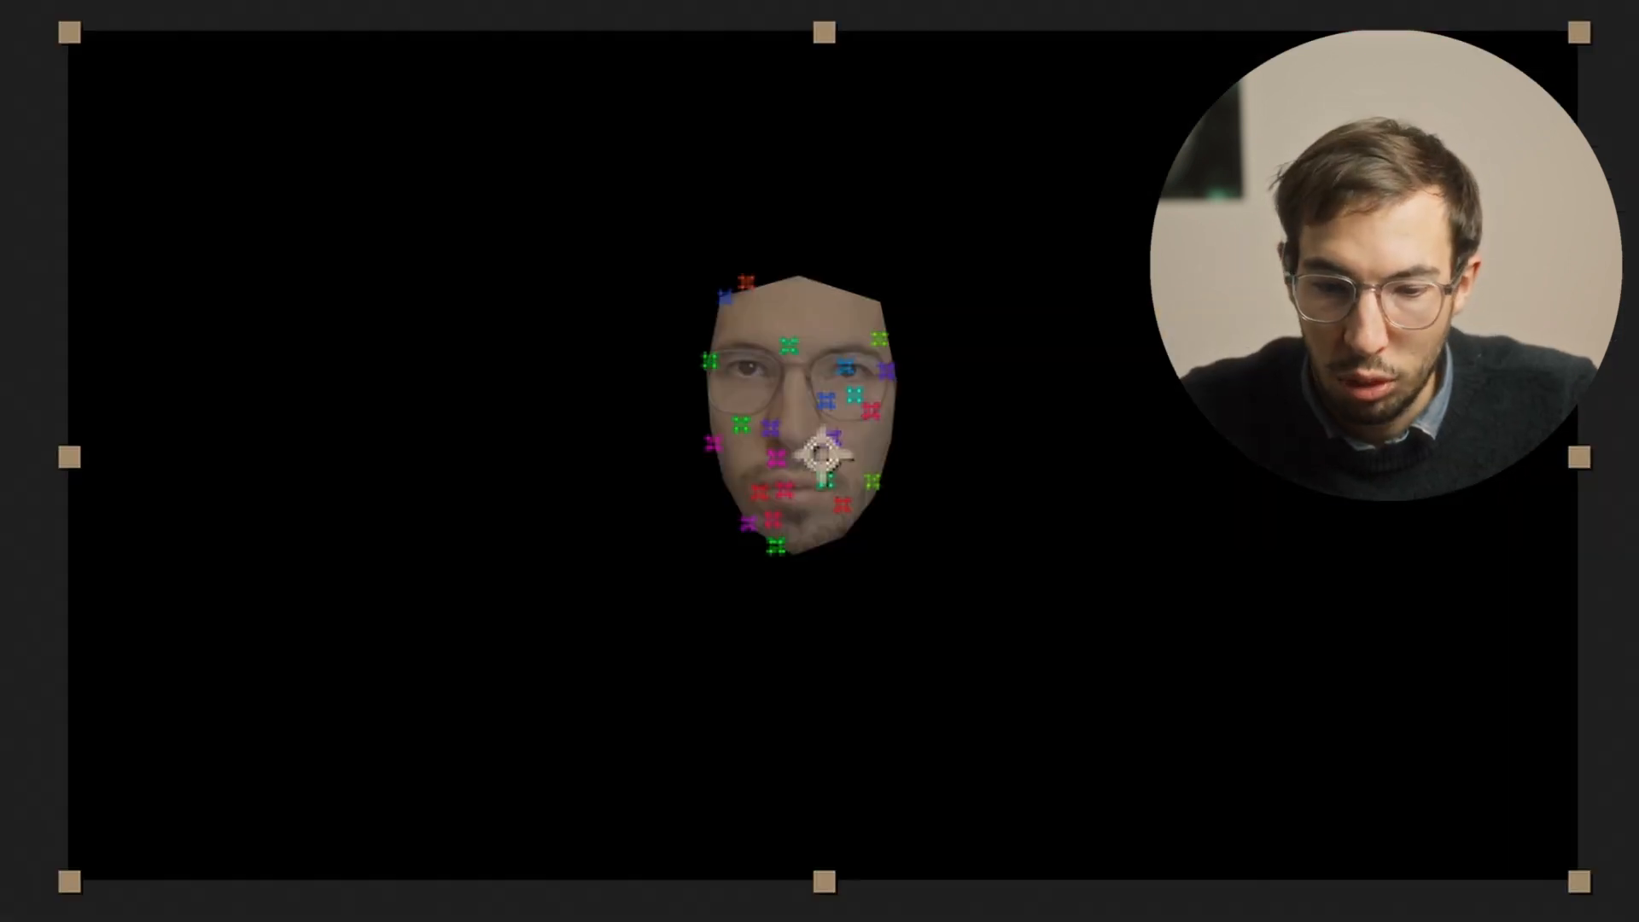
Step: Select the solved track points on the face and create a null and camera from them
mouse_move(935, 271)
left_mouse_down()
mouse_move(597, 422)
mouse_move(625, 566)
mouse_move(877, 600)
mouse_move(977, 418)
mouse_move(942, 281)
left_mouse_up()
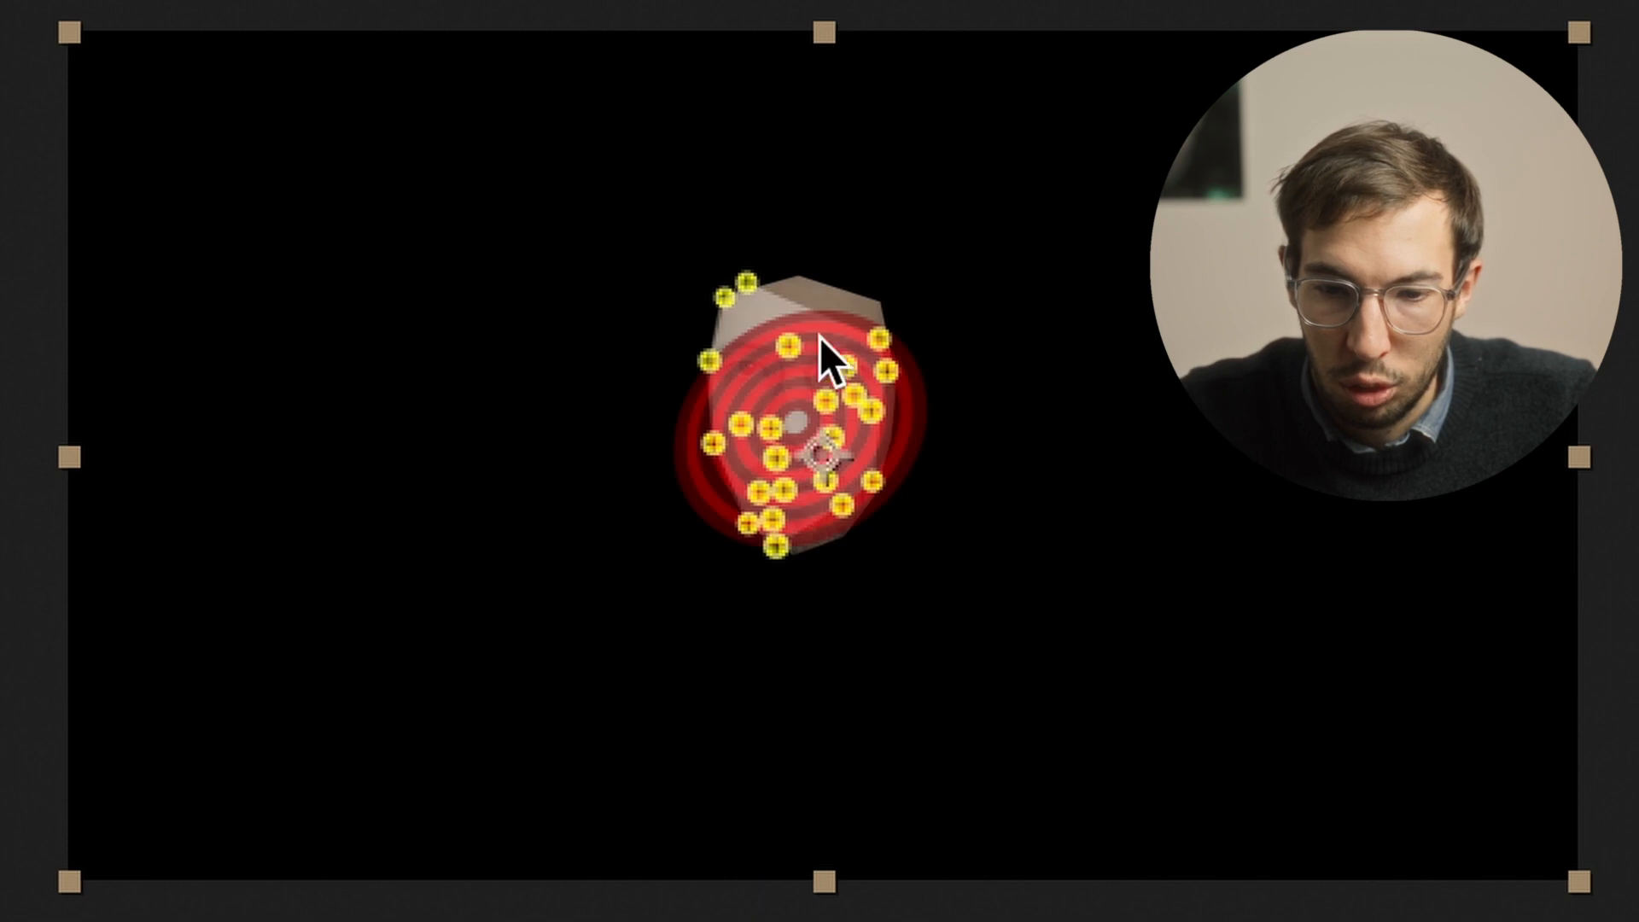
right_click(805, 391)
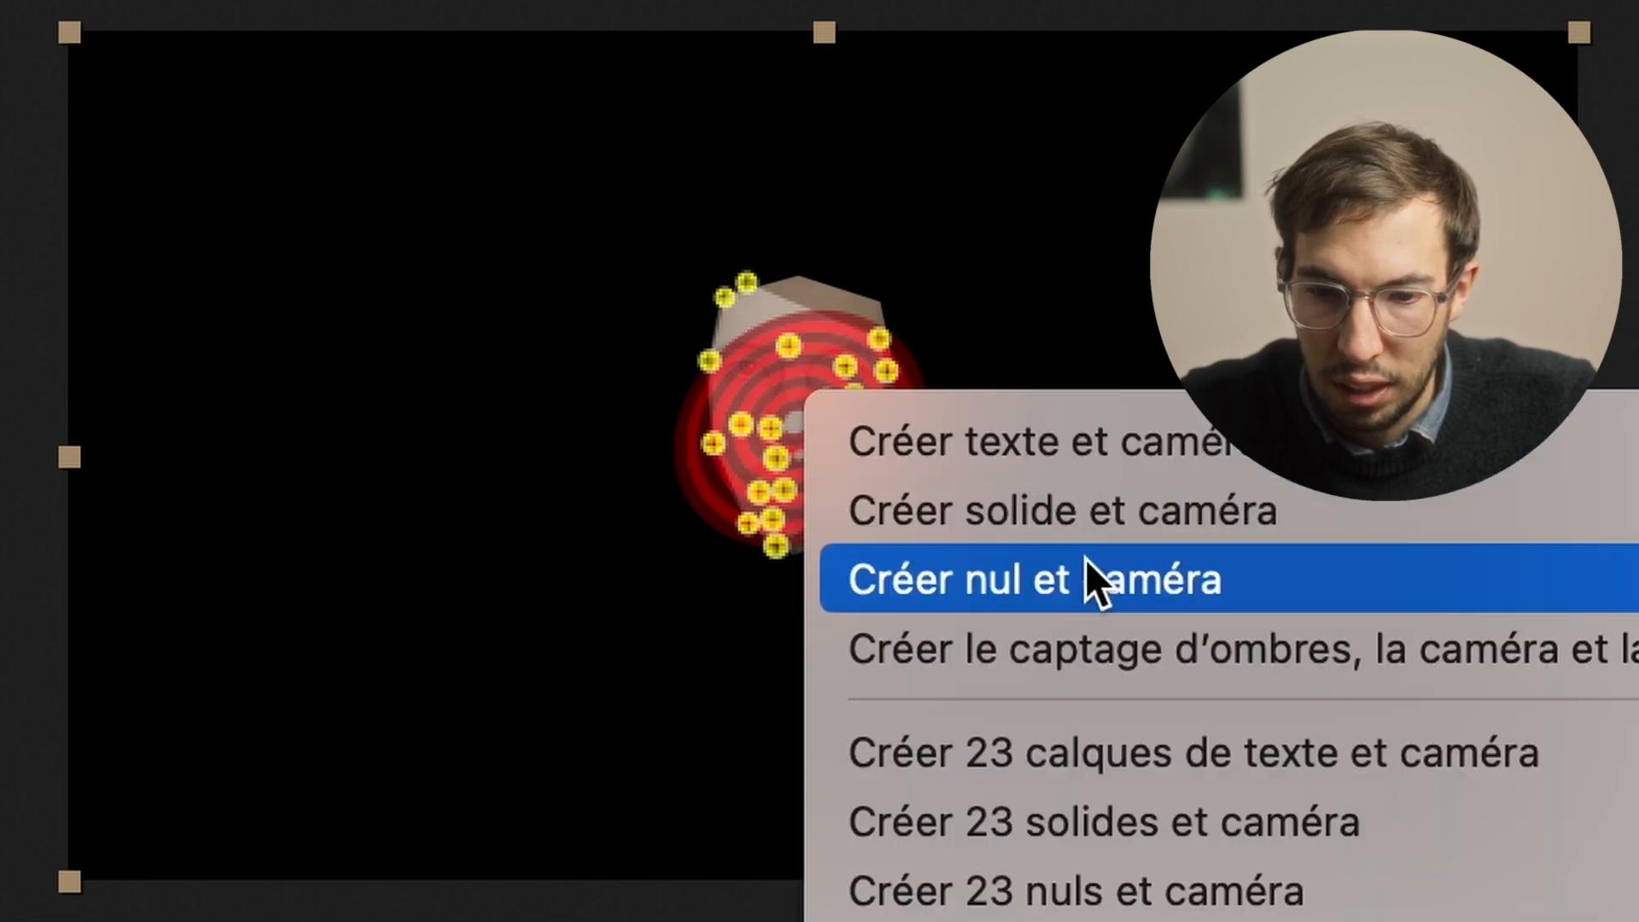
left_click(1137, 586)
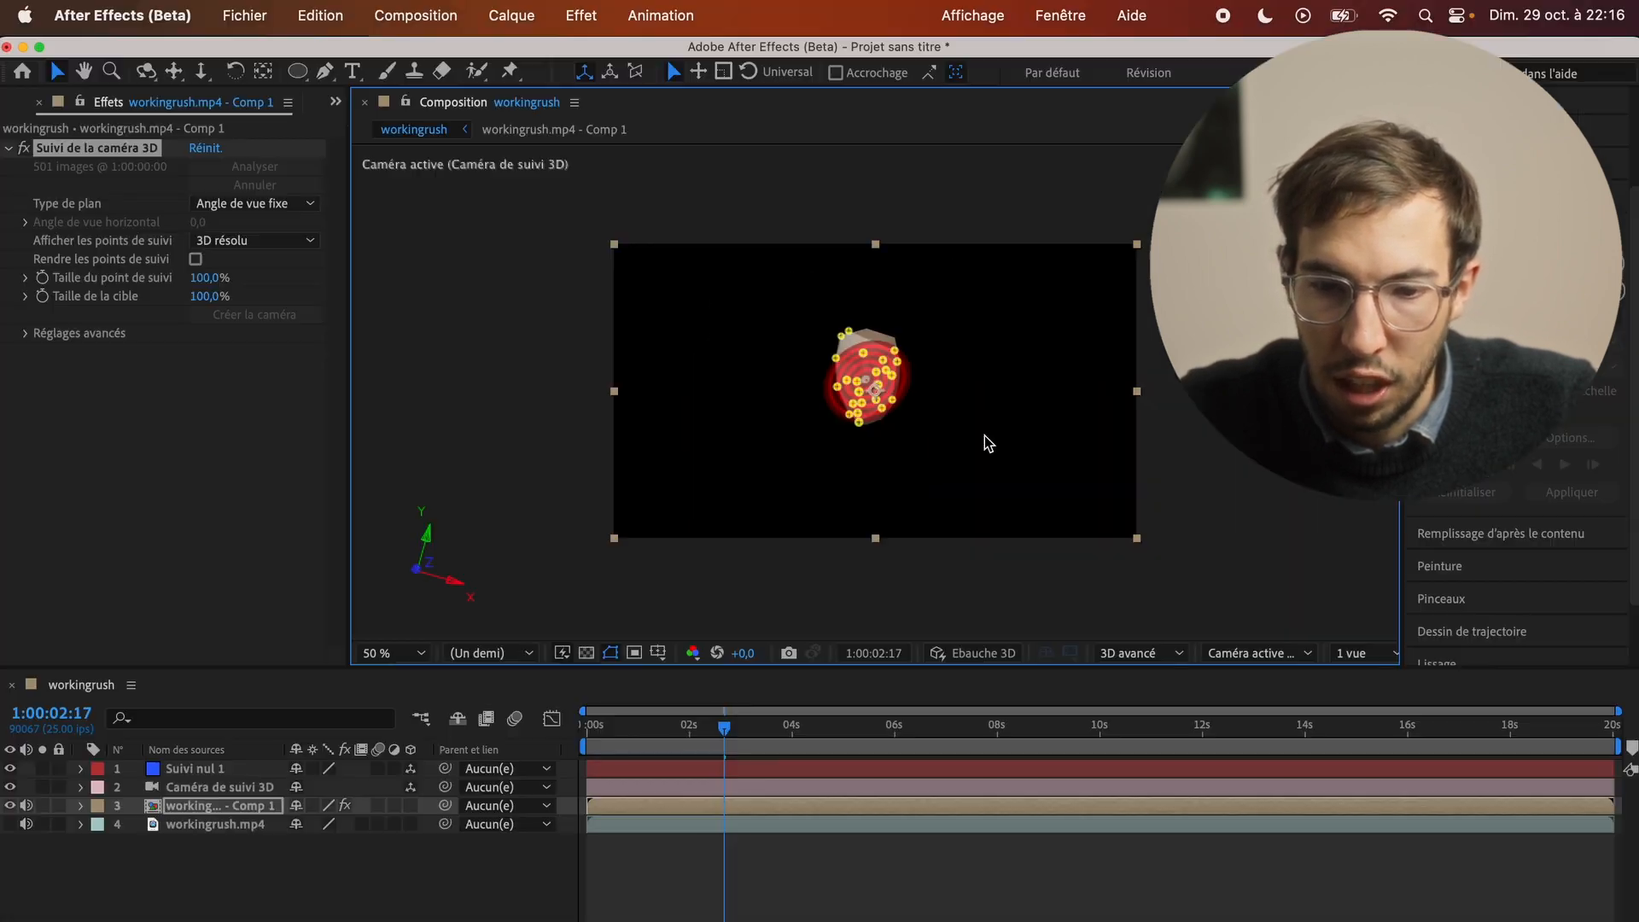
left_click(273, 872)
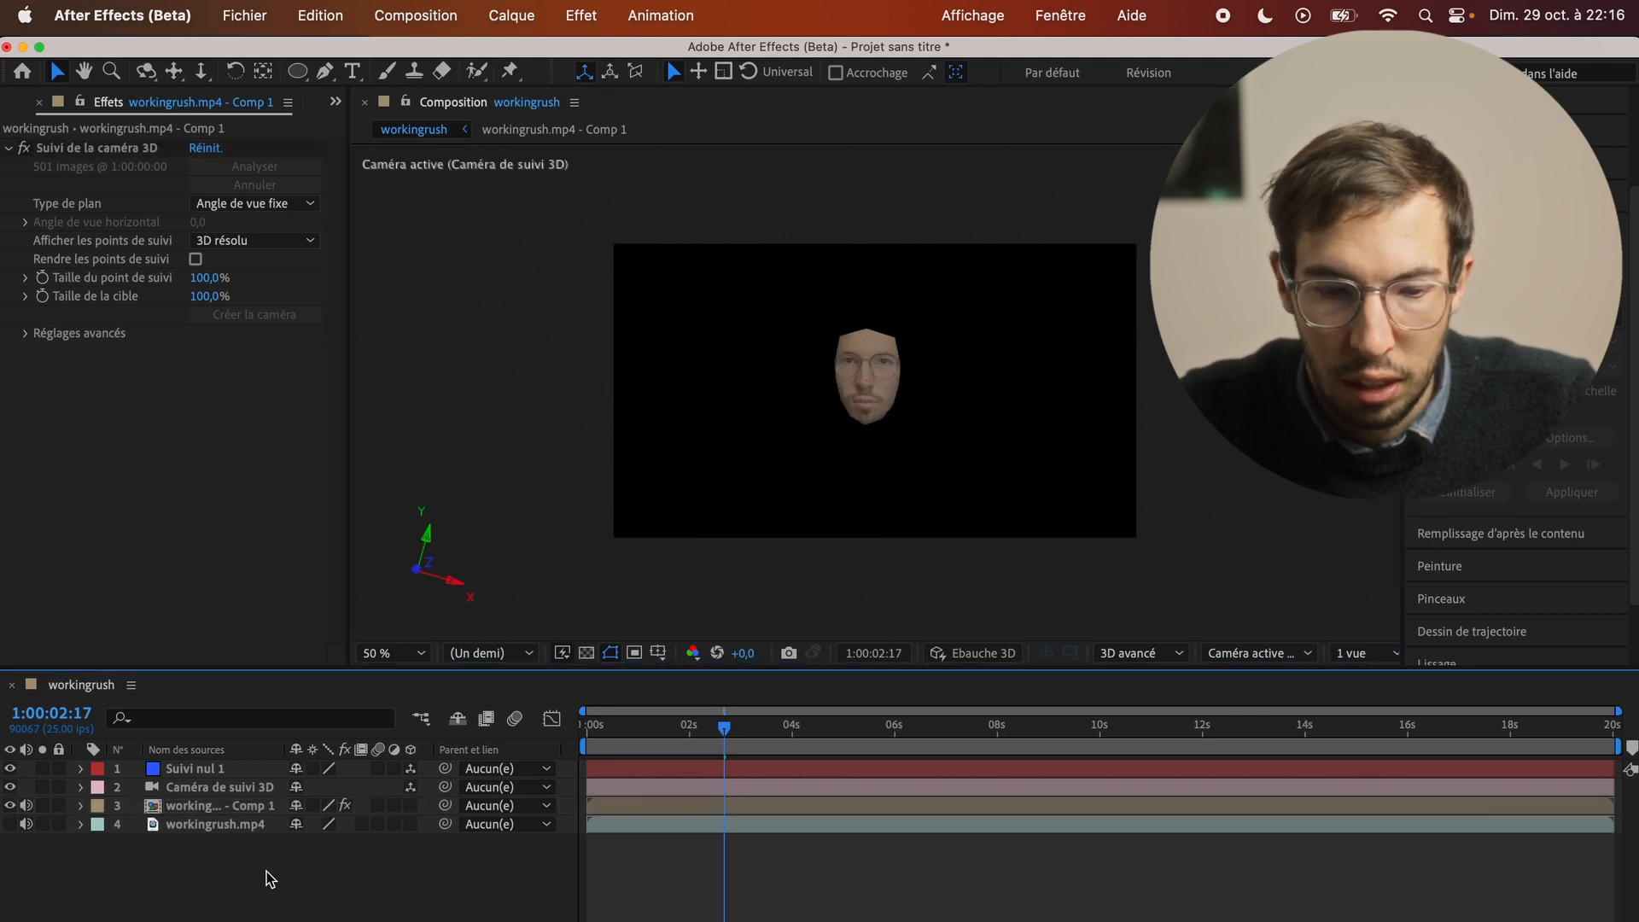
Step: Select the Suivi nul 1 layer and scrub through the timeline to check how it follows the face
left_click(206, 769)
left_click_drag(736, 725, 628, 730)
left_click_drag(627, 732, 1067, 705)
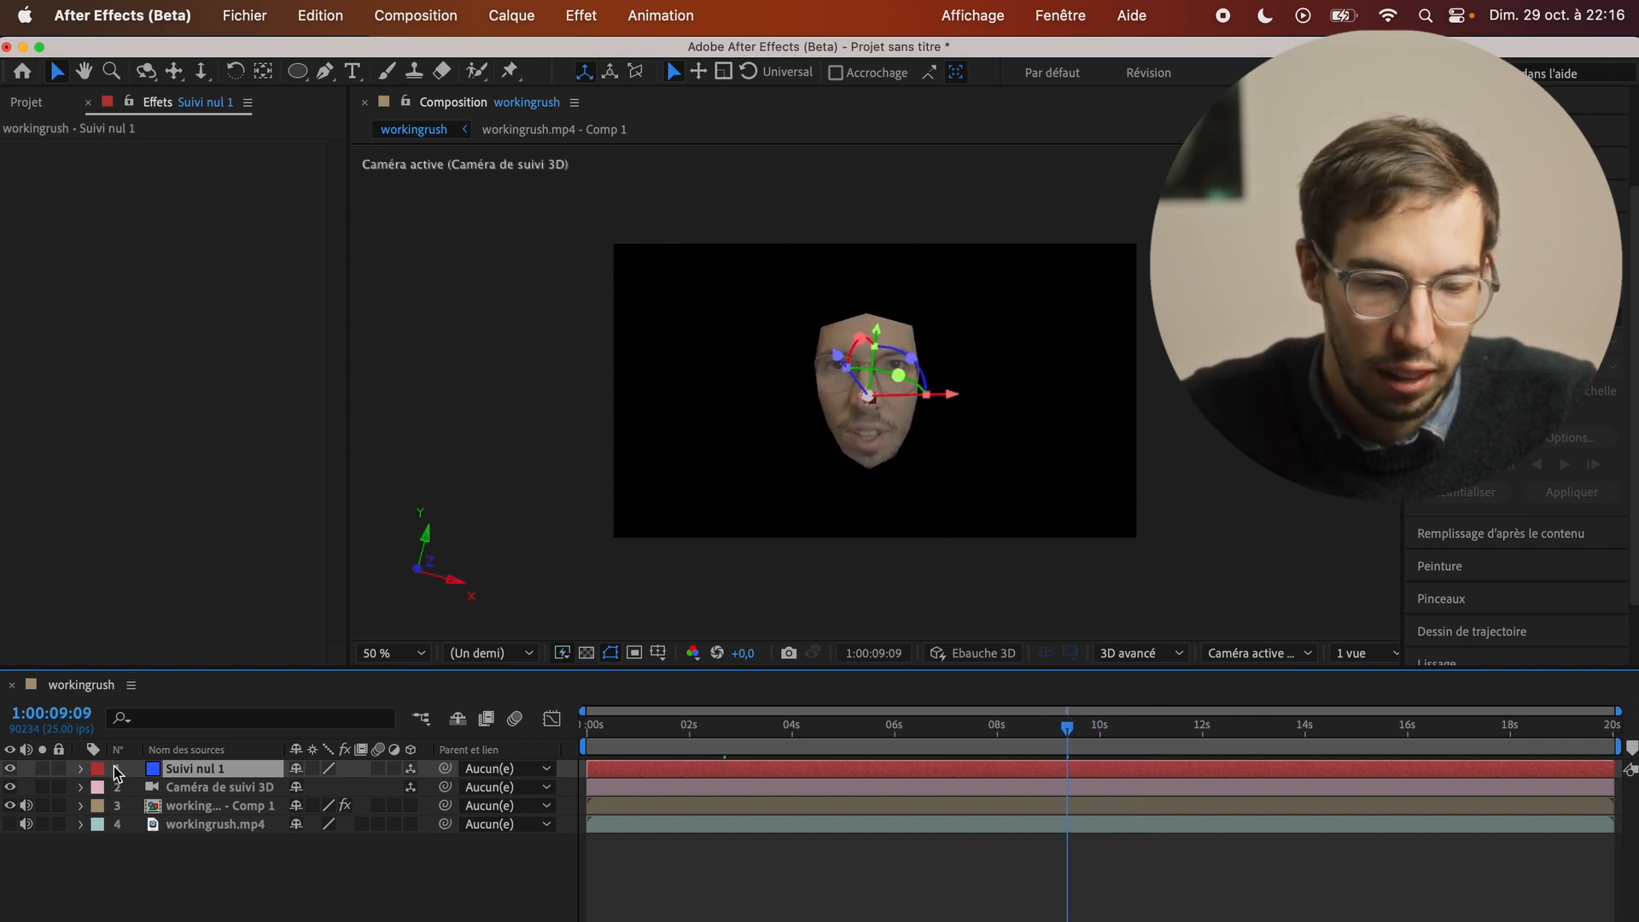
Step: View the scene from the left (Gauche) and scrub through time to examine the tracked camera's movement relative to Suivi nul 1
left_click(1241, 653)
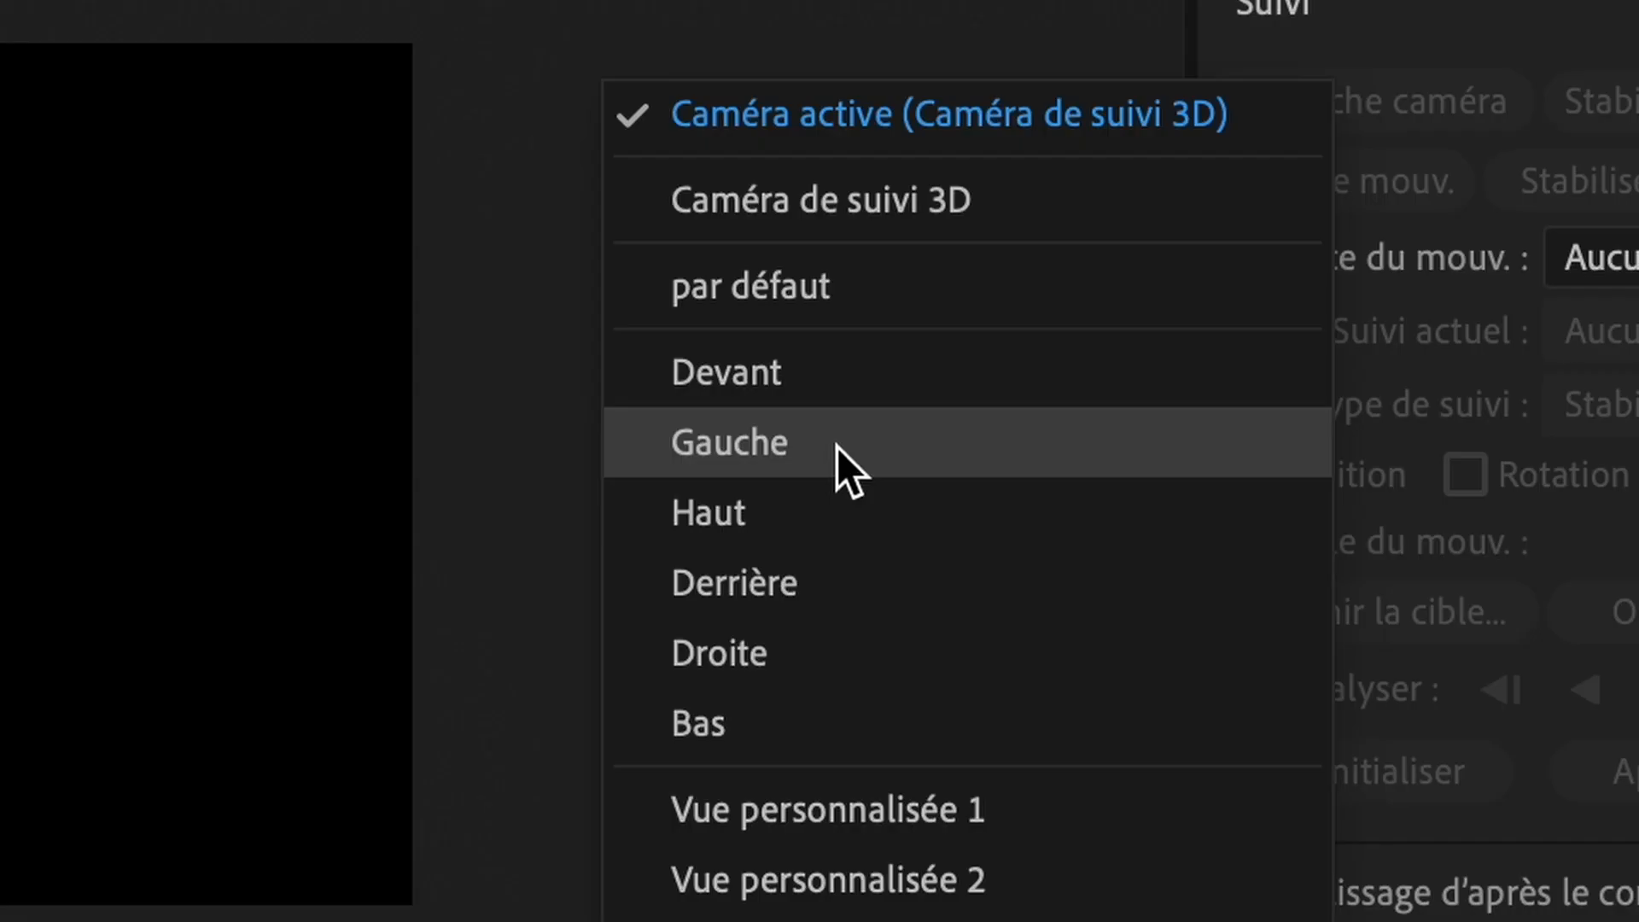
left_click(837, 445)
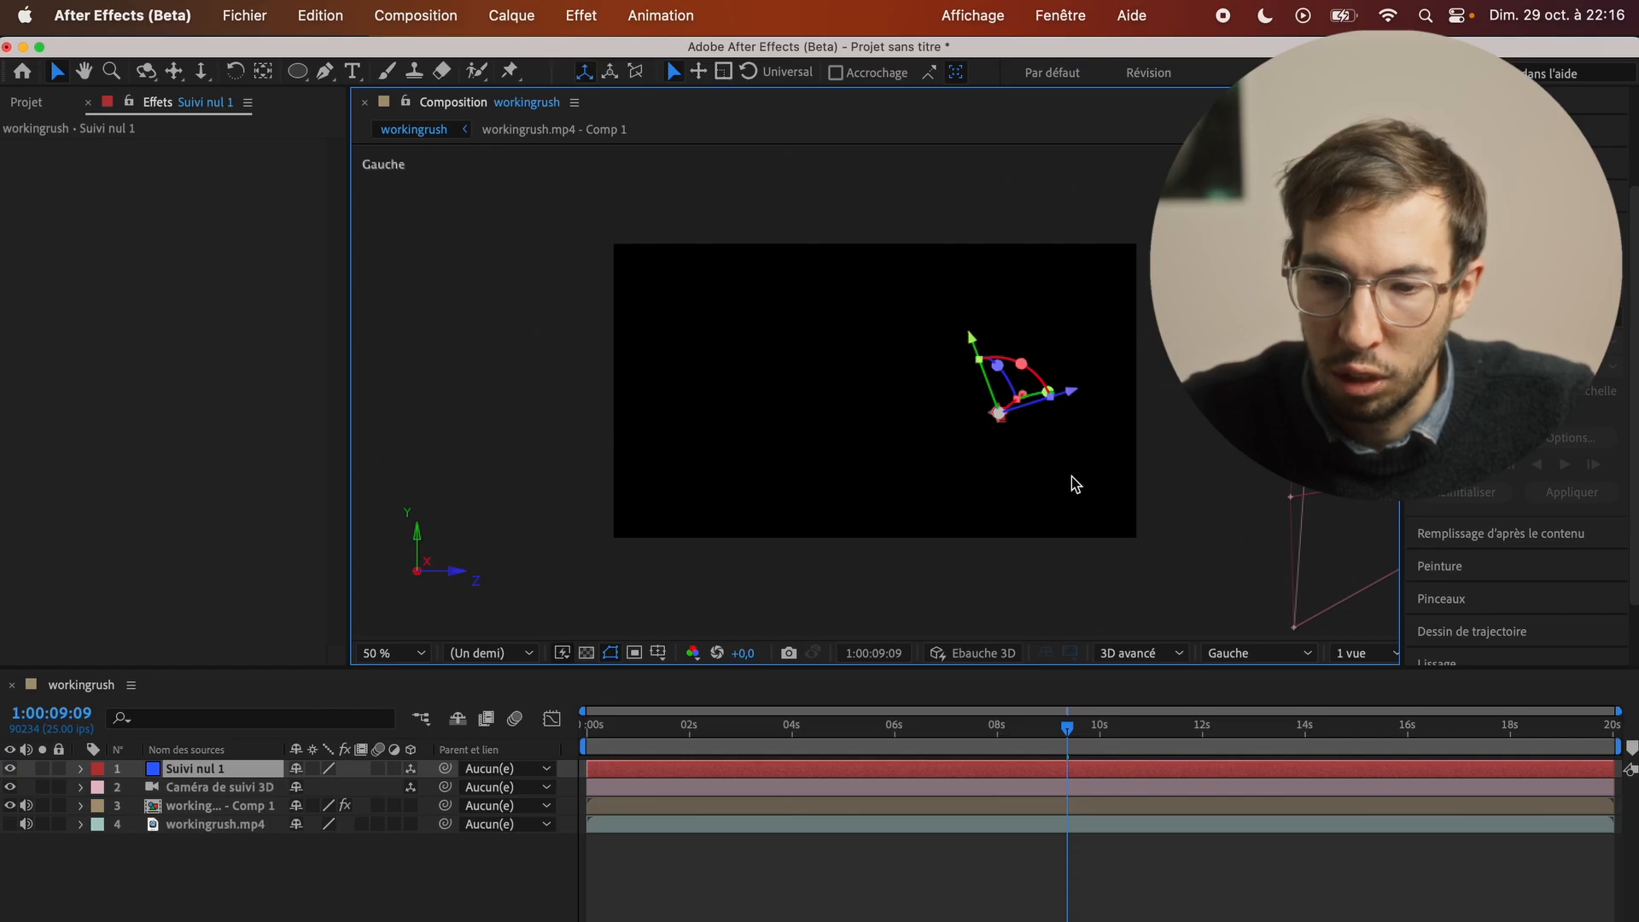
scroll(1069, 478, "down", 1)
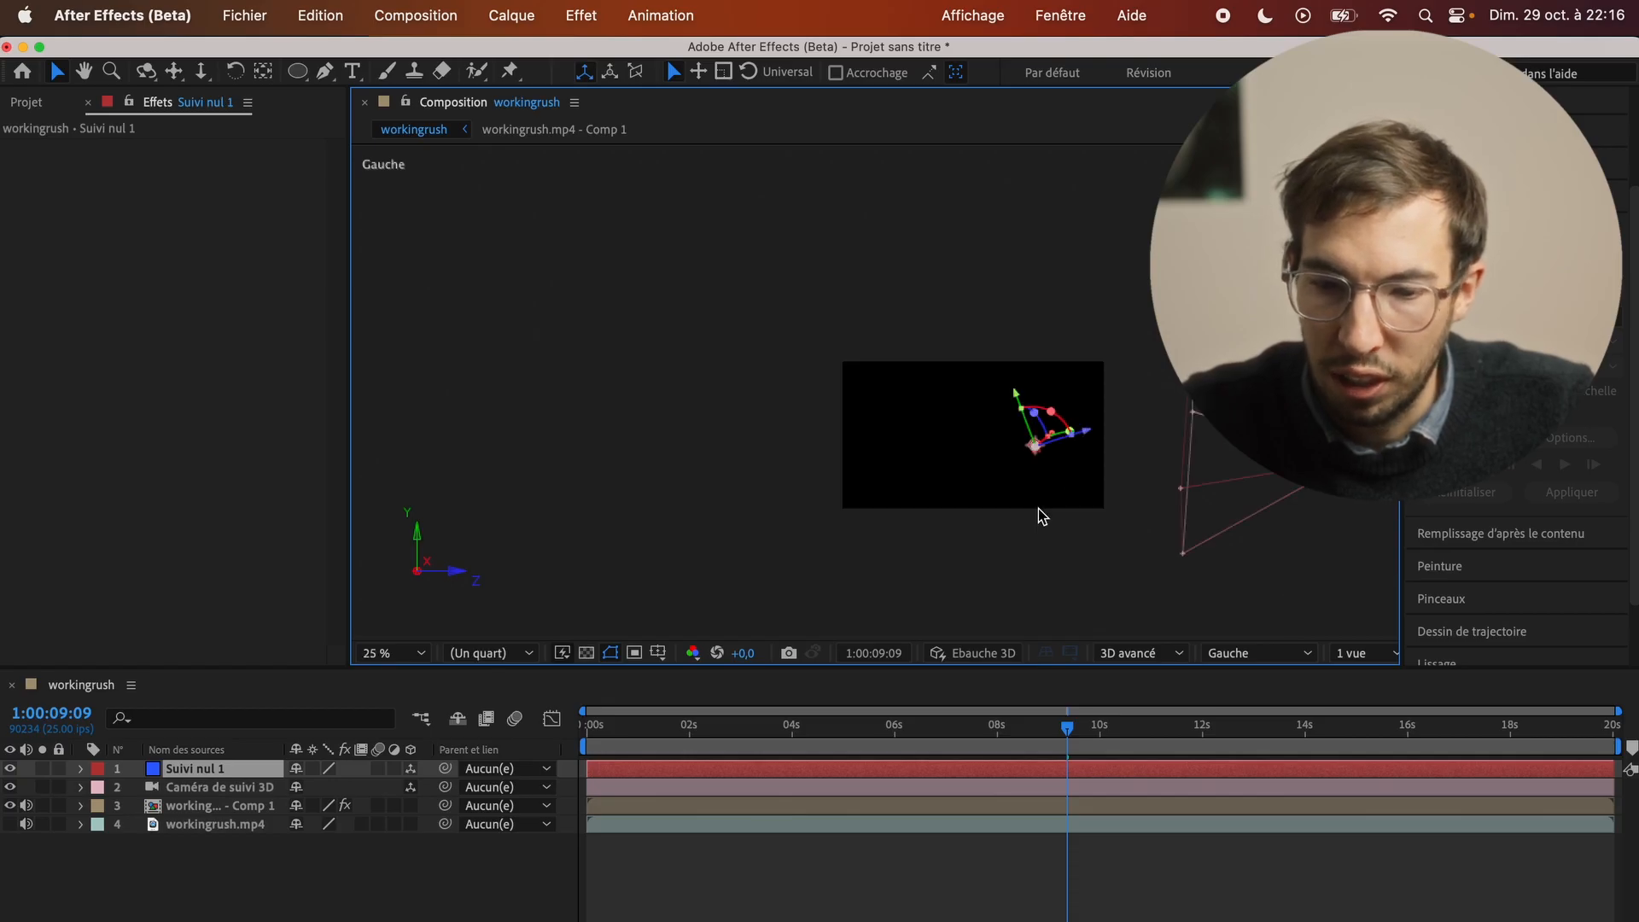
left_click_drag(642, 740, 1135, 756)
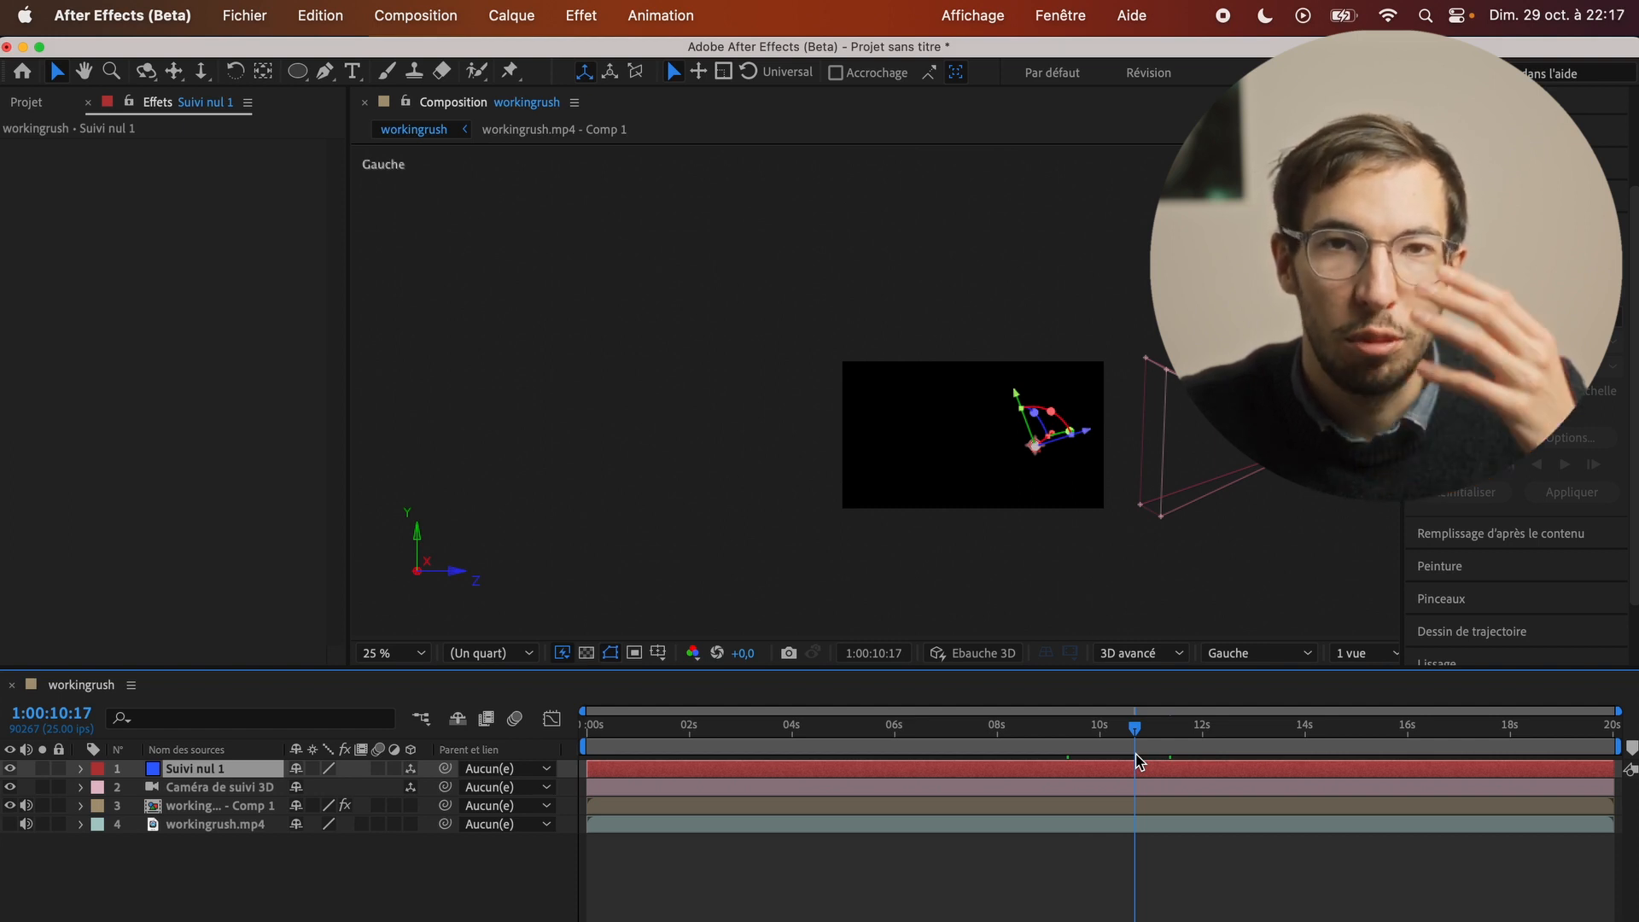
left_click_drag(1136, 755, 1251, 736)
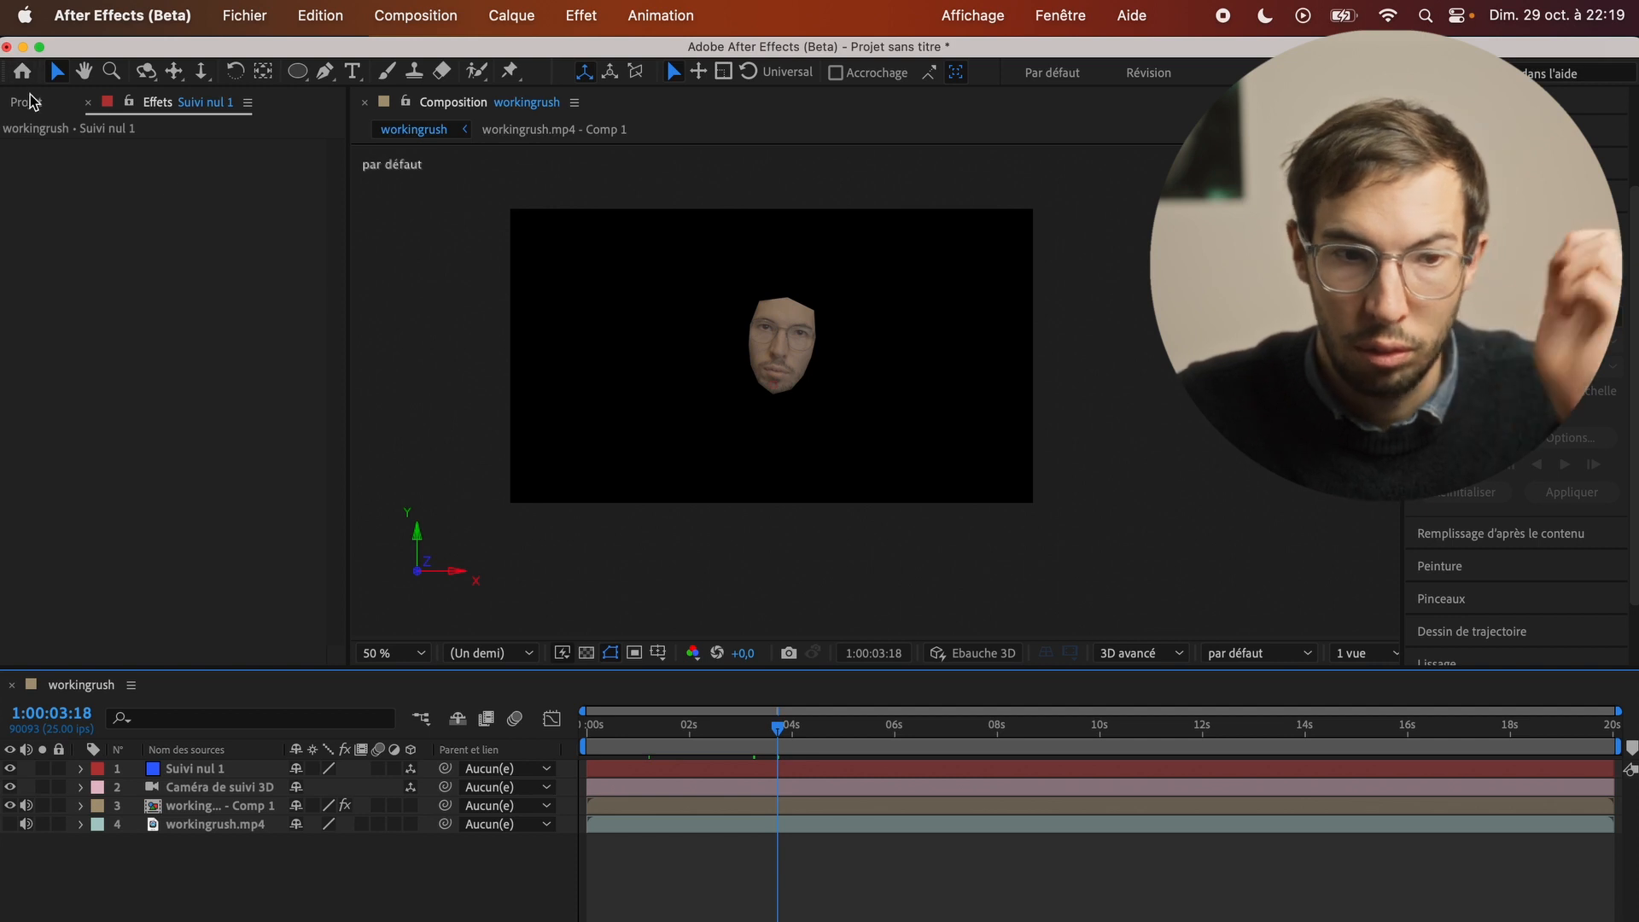
Step: Add the jack-o-lantern.glb model to the workingrush composition above Suivi nul 1, keeping its default model settings
left_click(30, 103)
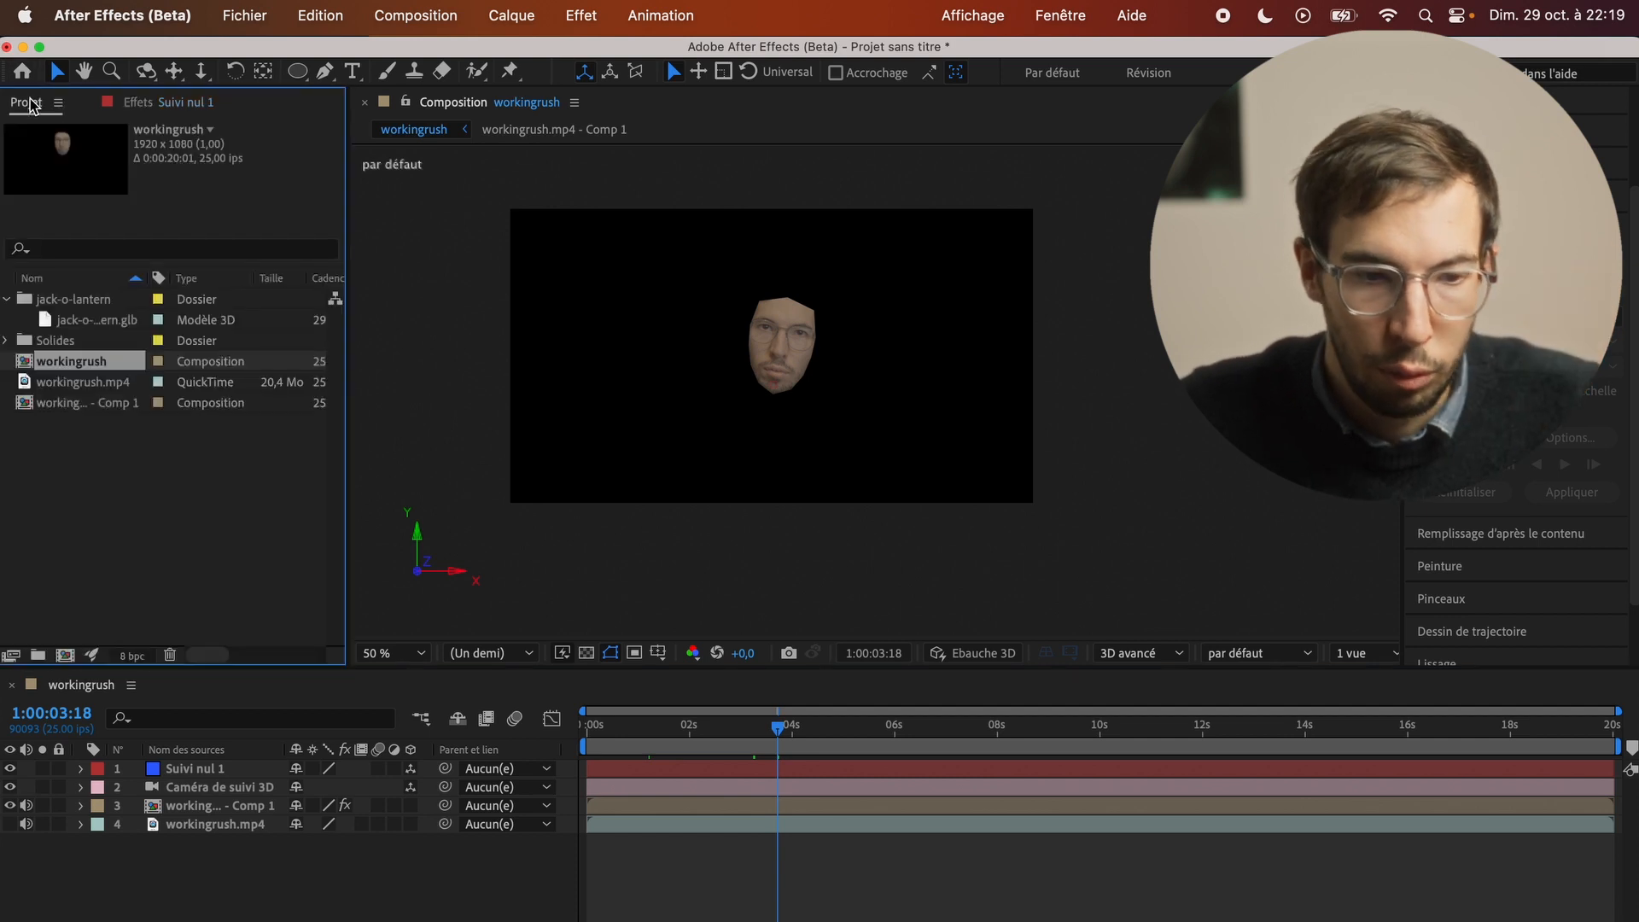
left_click(111, 453)
left_click_drag(92, 316, 229, 766)
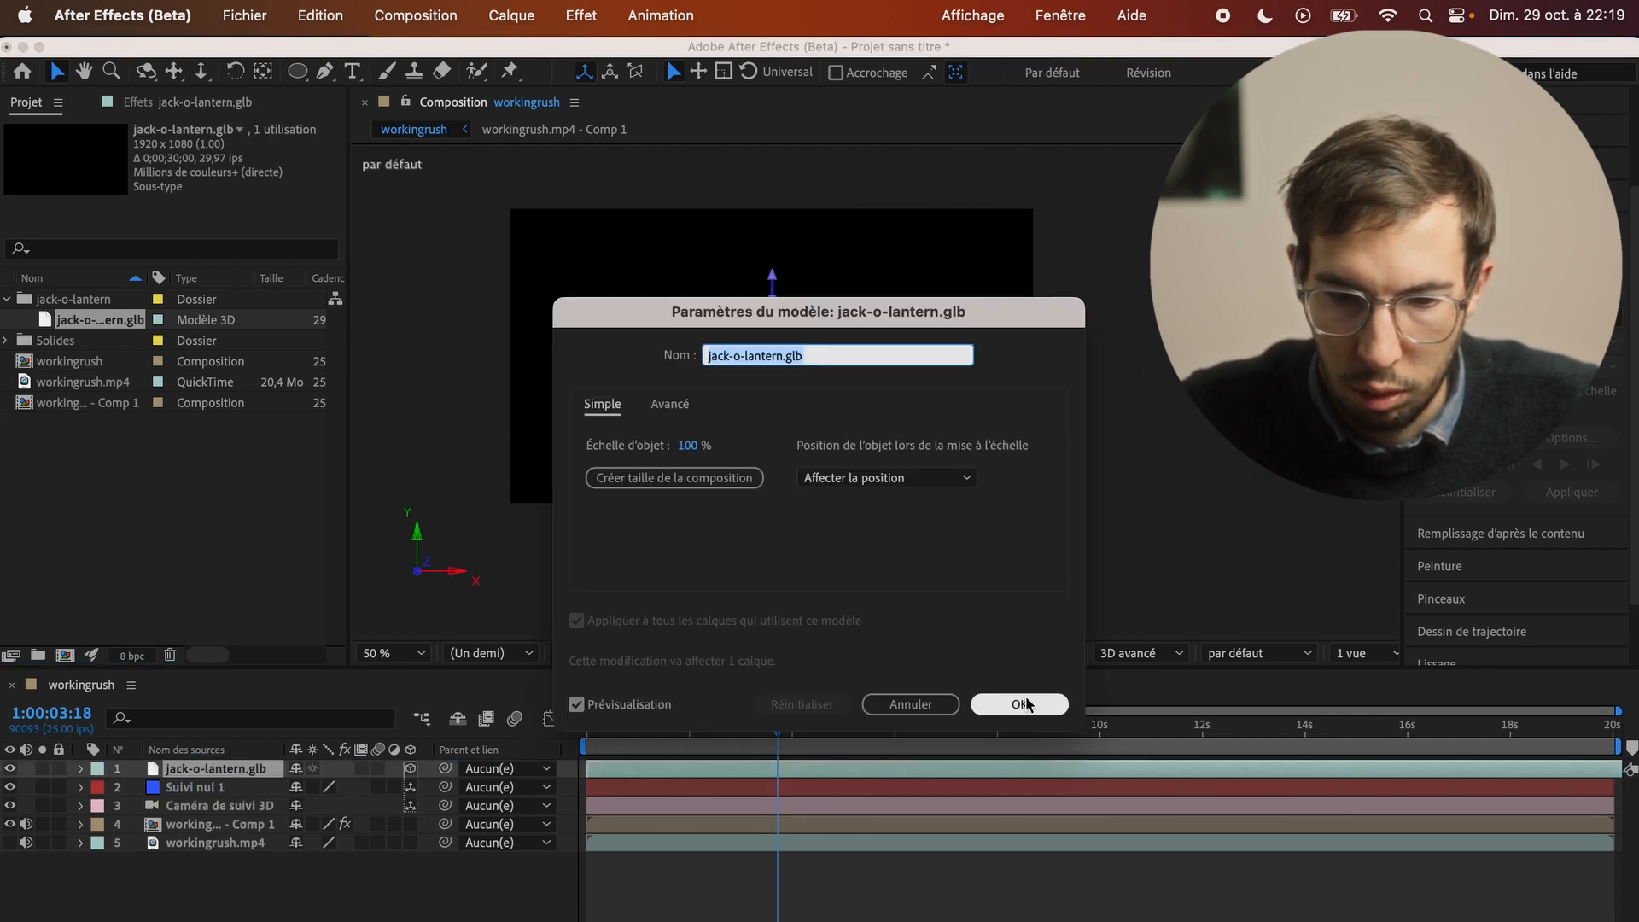
left_click(1024, 704)
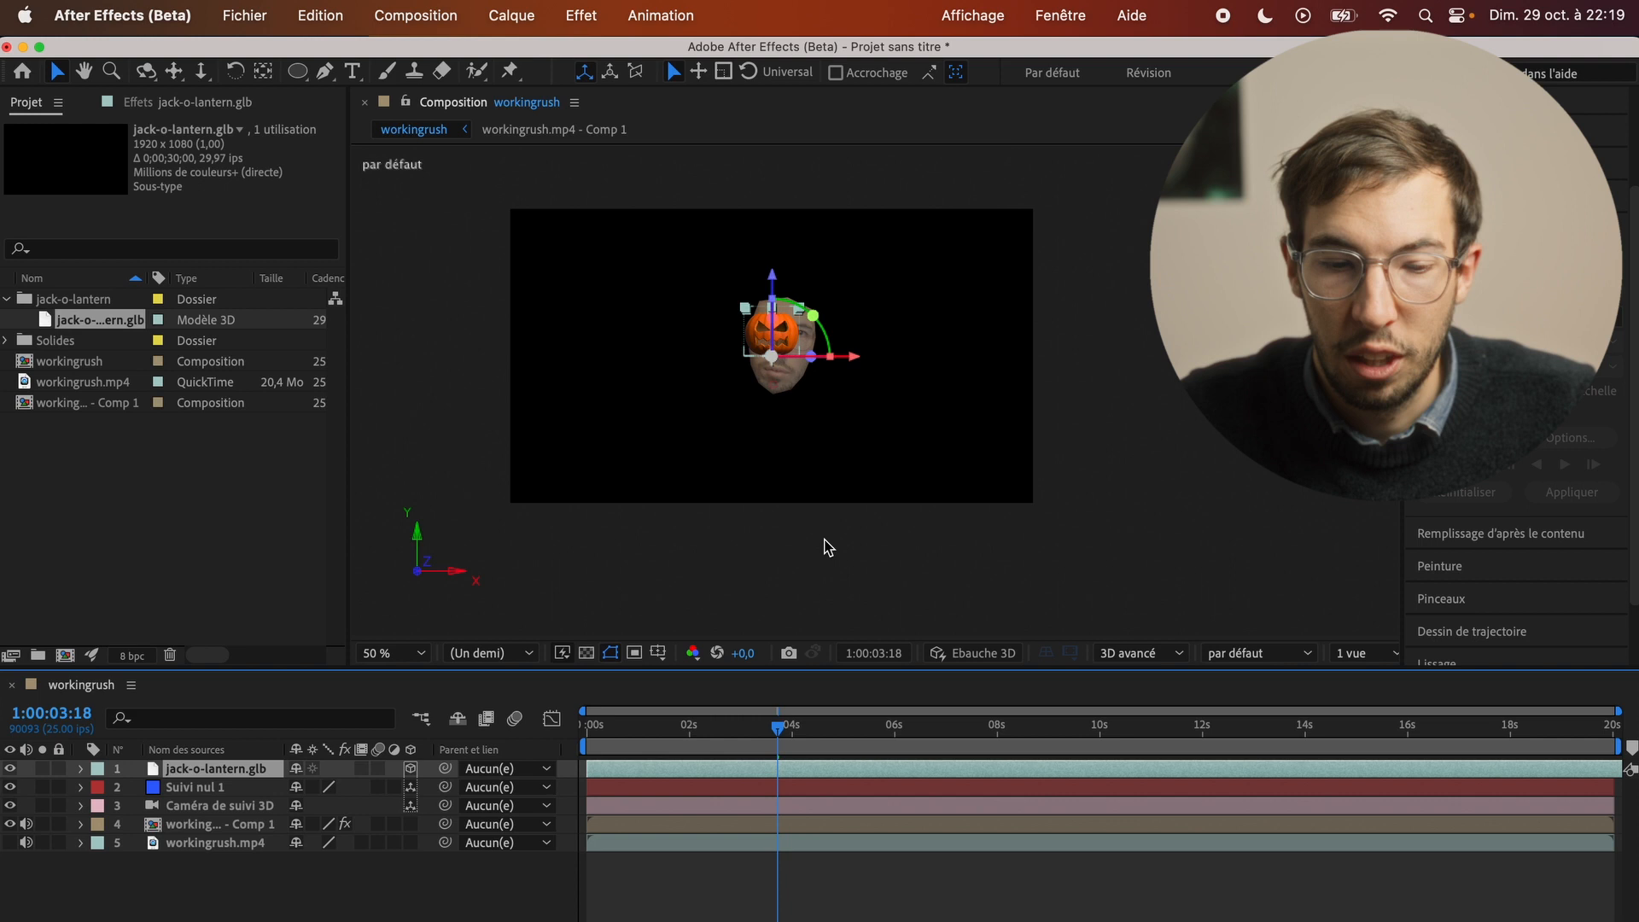
Step: In the top view (Haut), move the jack-o-lantern model in depth and sideways onto the position of Suivi nul 1
left_click(162, 784)
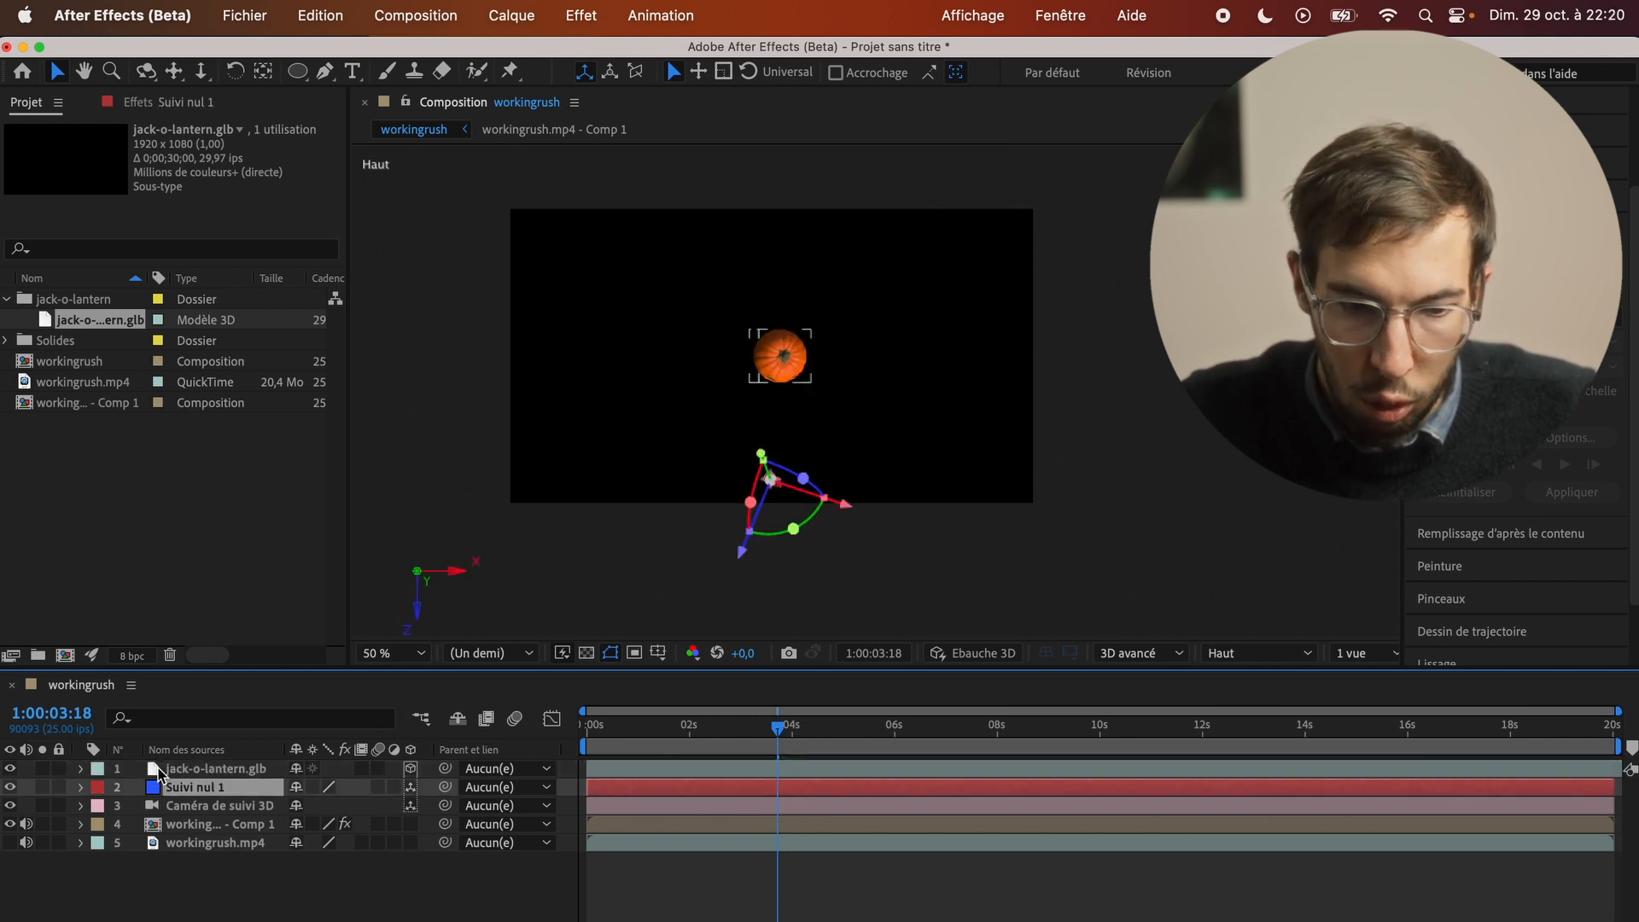
left_click(224, 768)
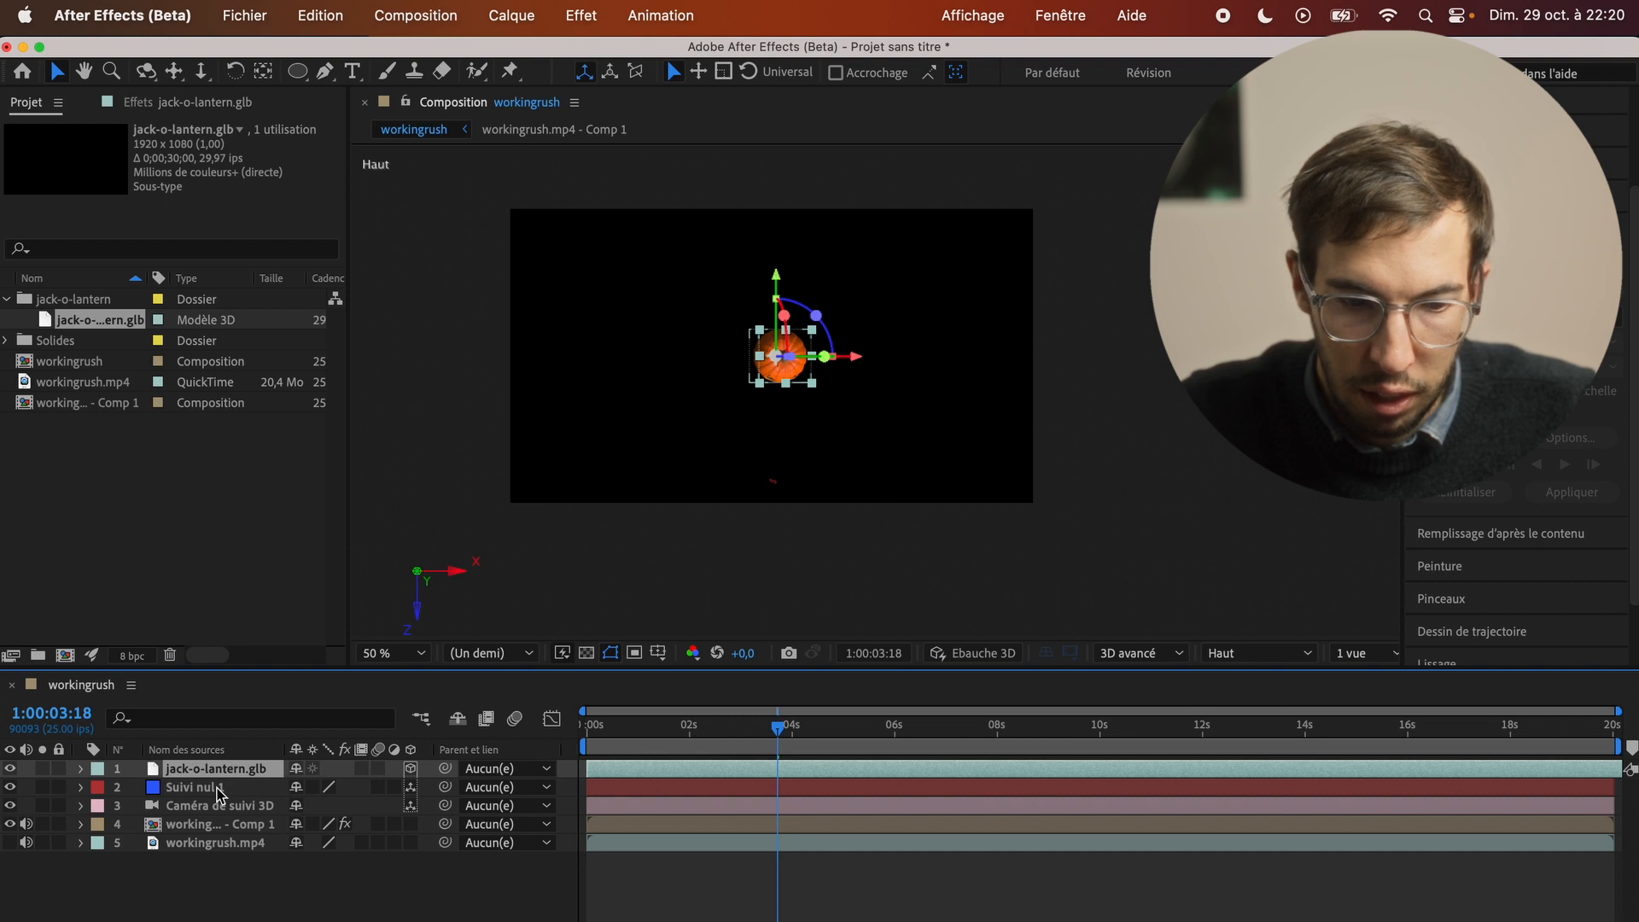
left_click_drag(781, 284, 780, 387)
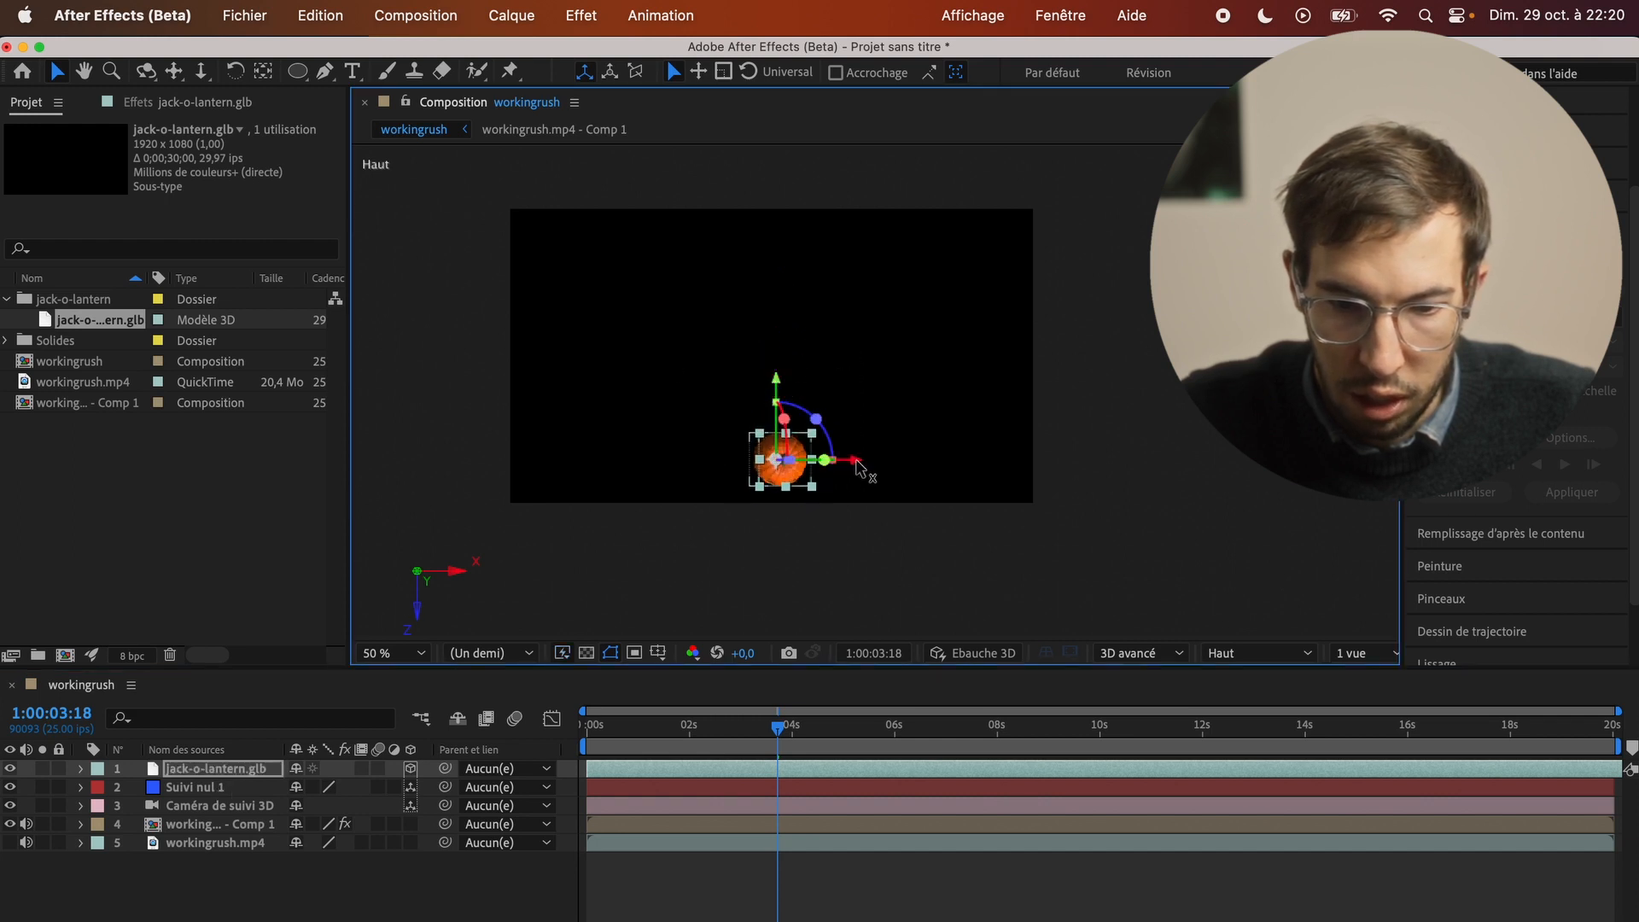
left_click_drag(856, 462, 849, 462)
Step: Switch to the left view (Gauche) and compare the positions of Suivi nul 1 and the jack-o-lantern by selecting them alternately
left_click(1355, 654)
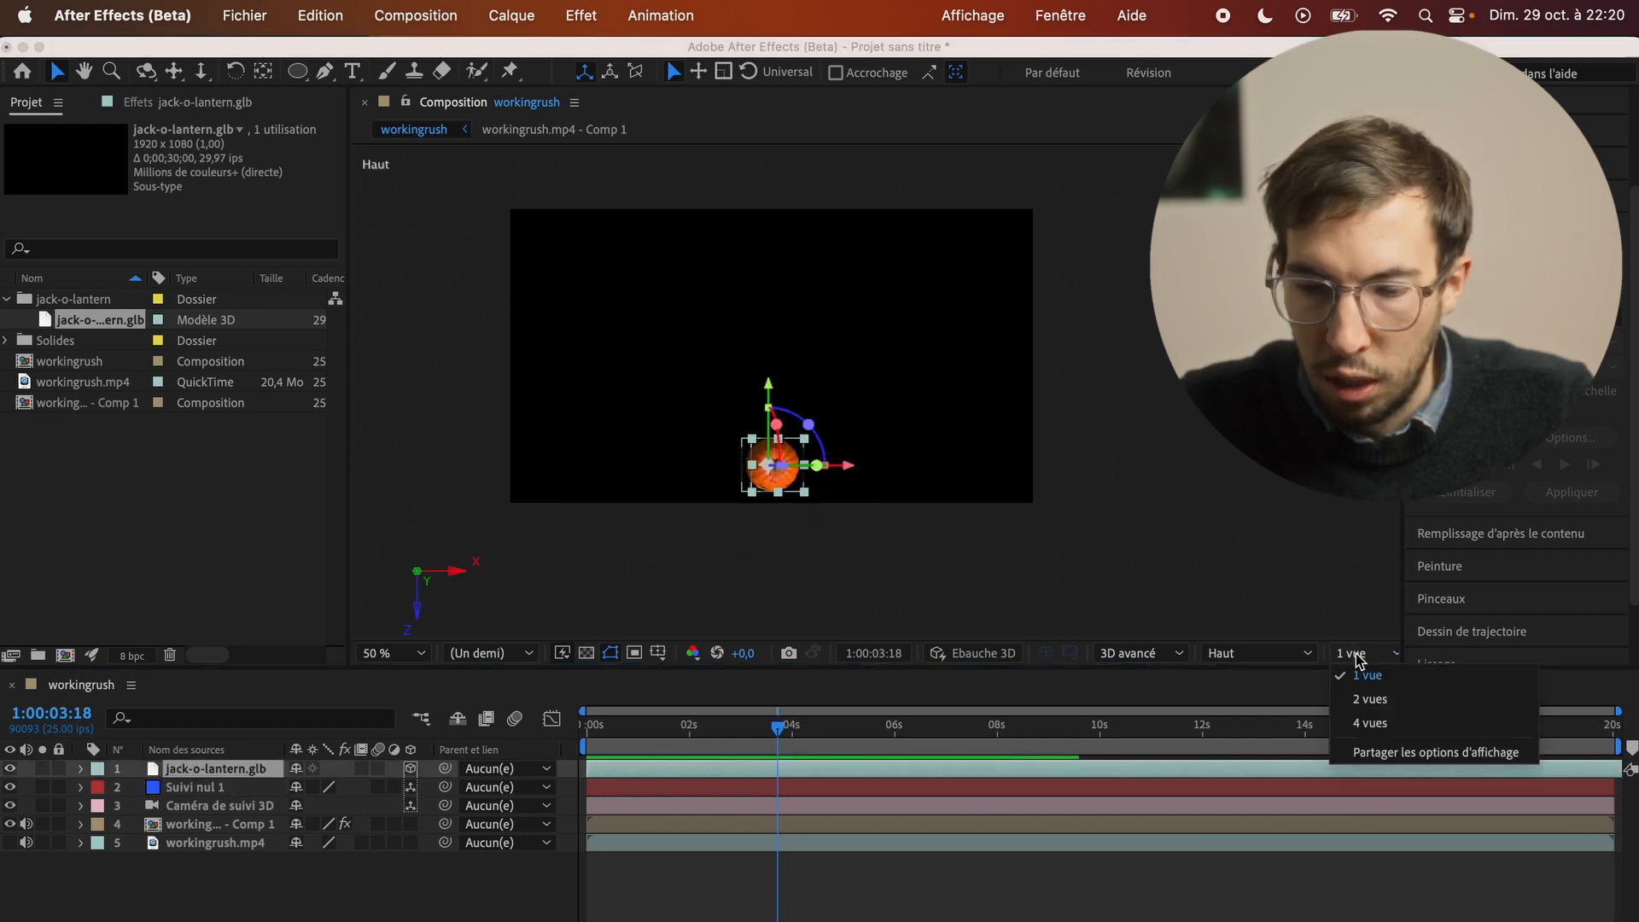
left_click(1281, 655)
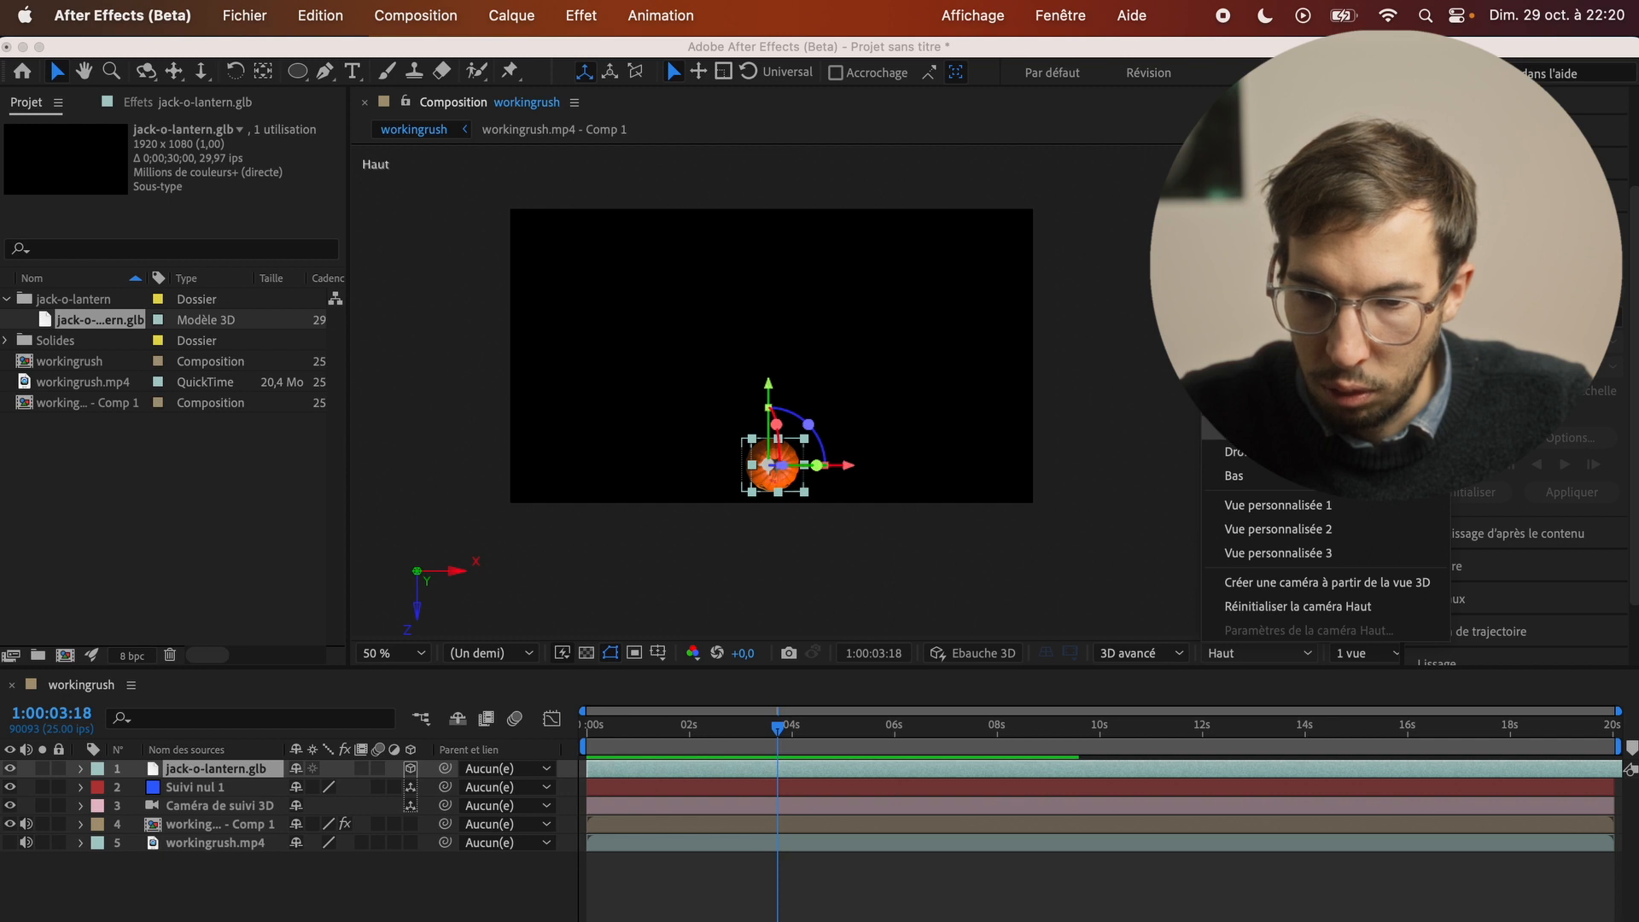
left_click(1253, 380)
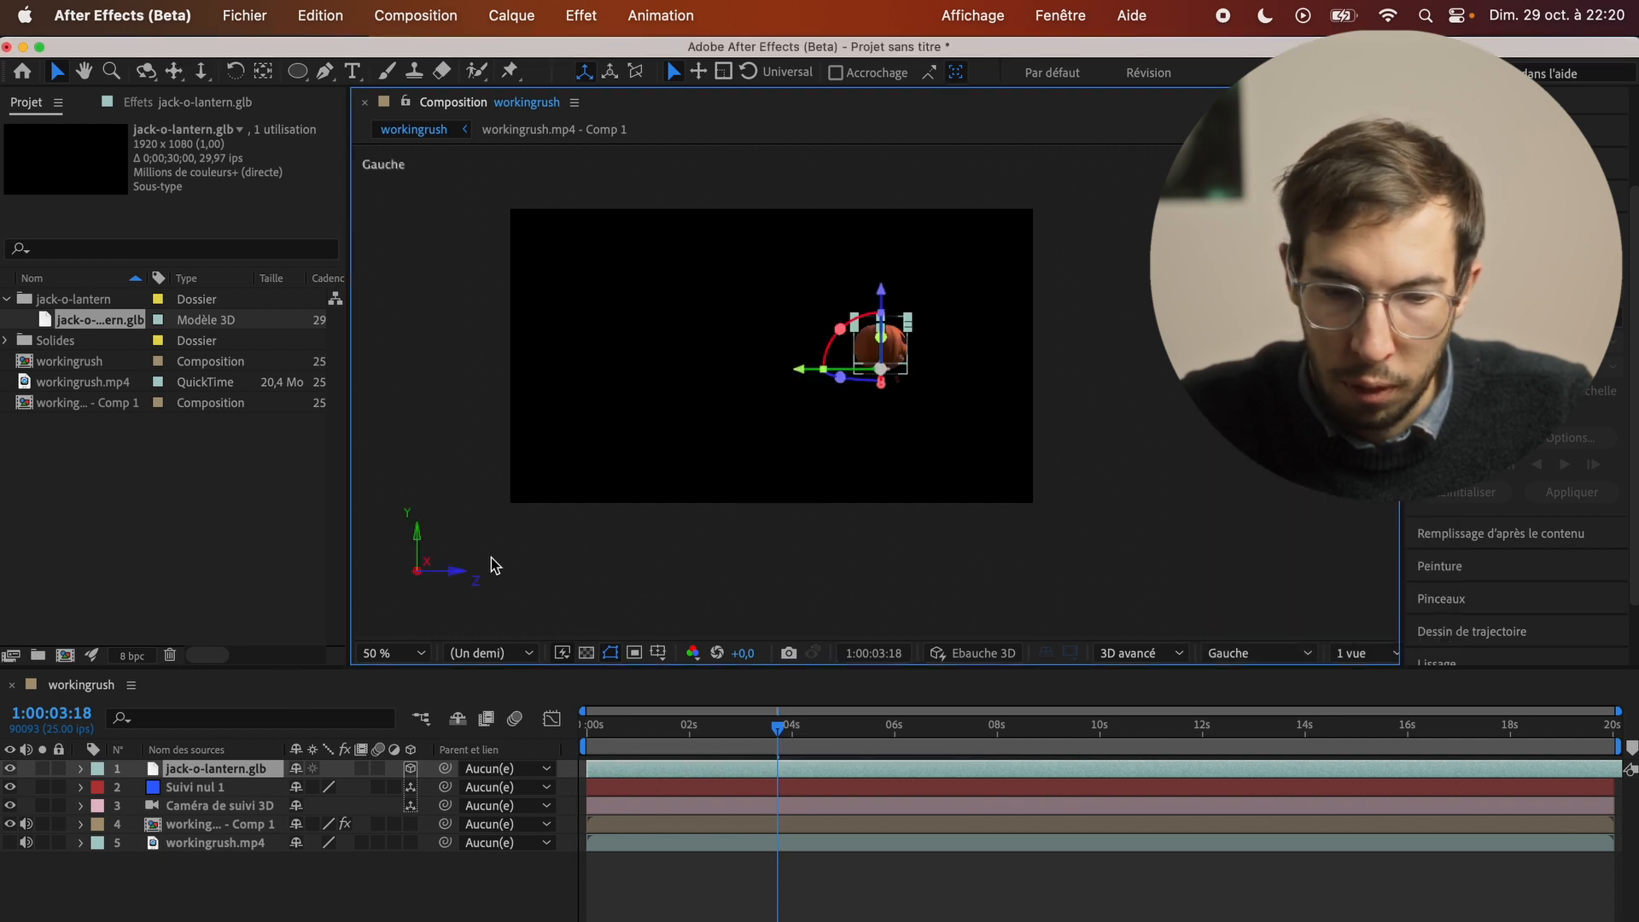
left_click(186, 787)
left_click(186, 774)
left_click(186, 786)
left_click(186, 776)
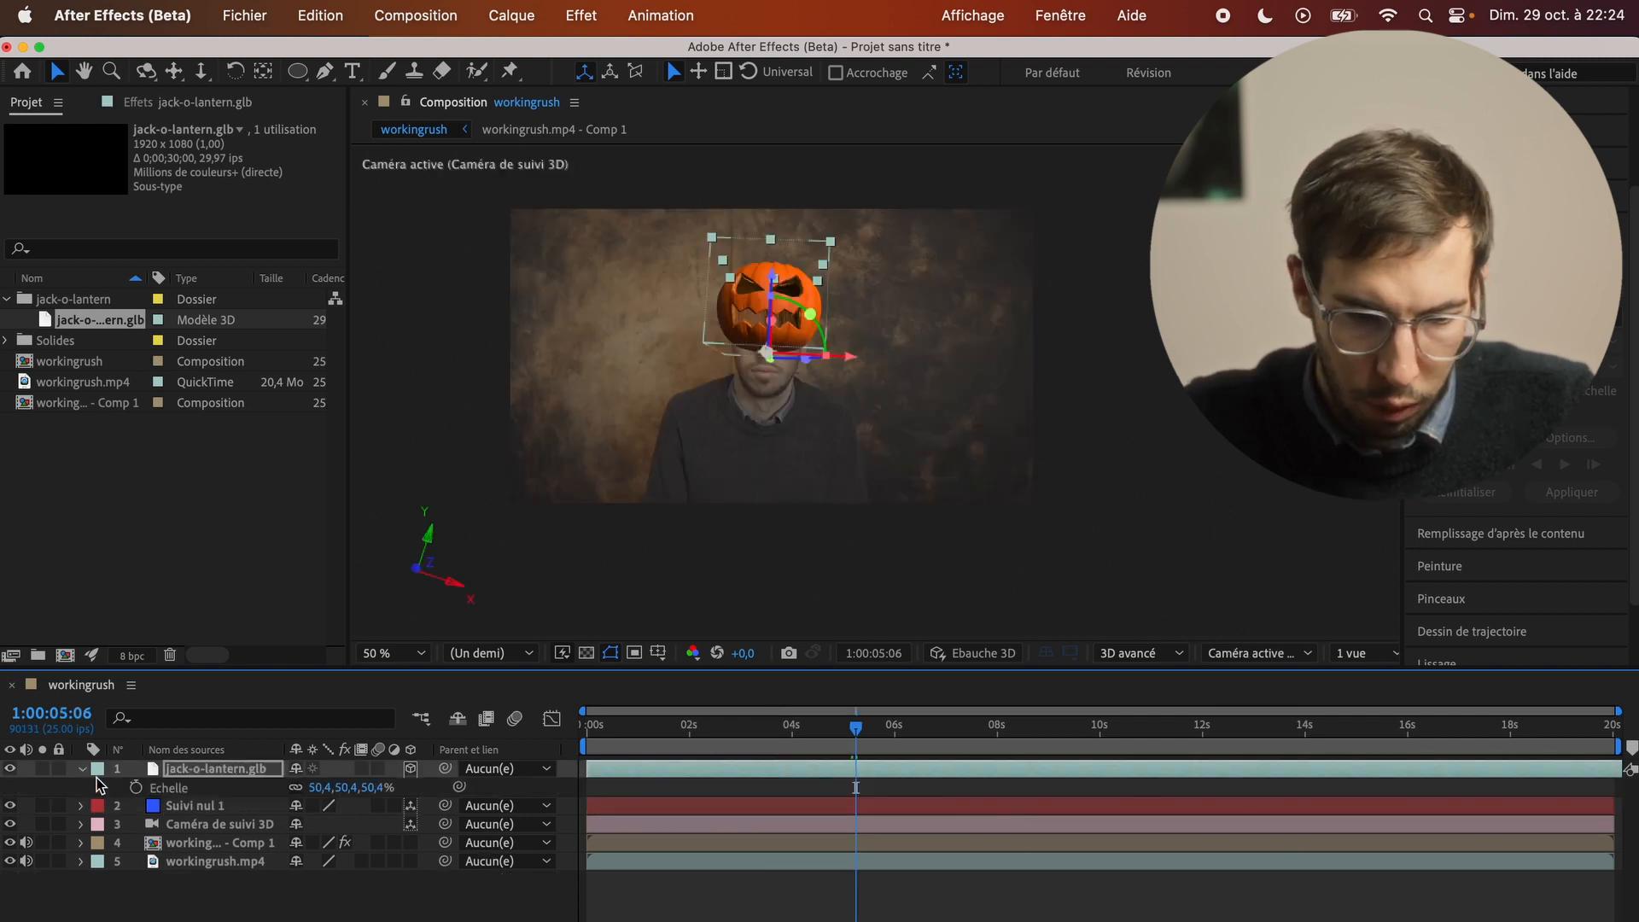
Step: Adjust the jack-o-lantern's orientation slightly and lower it over the man's face in the active camera view
left_click(83, 769)
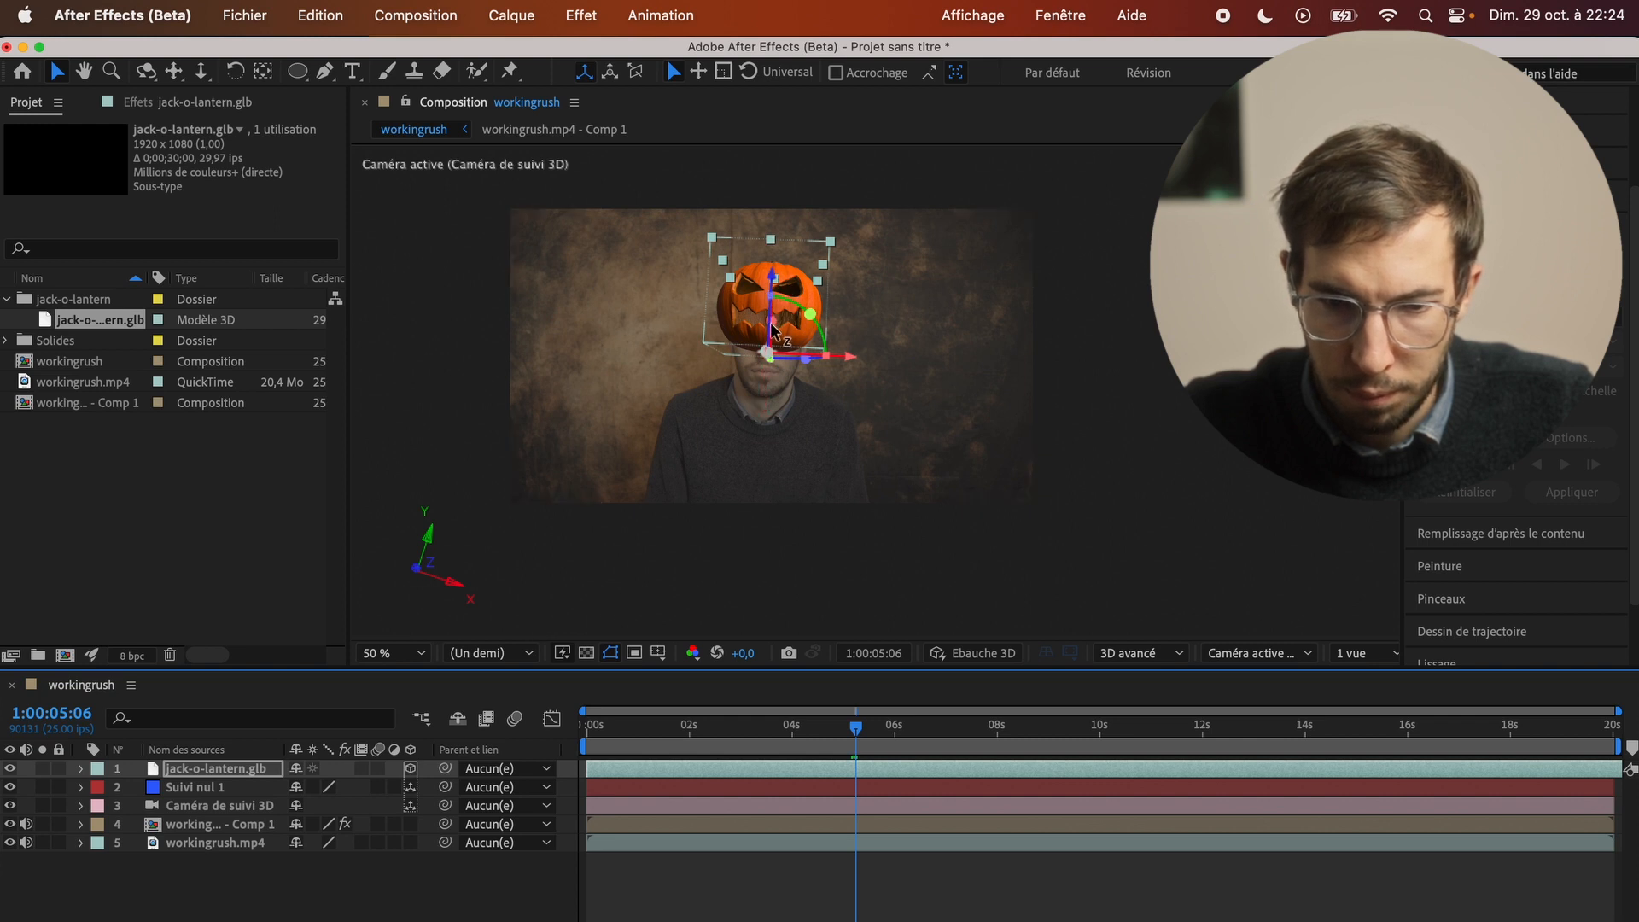
left_click_drag(769, 319, 776, 343)
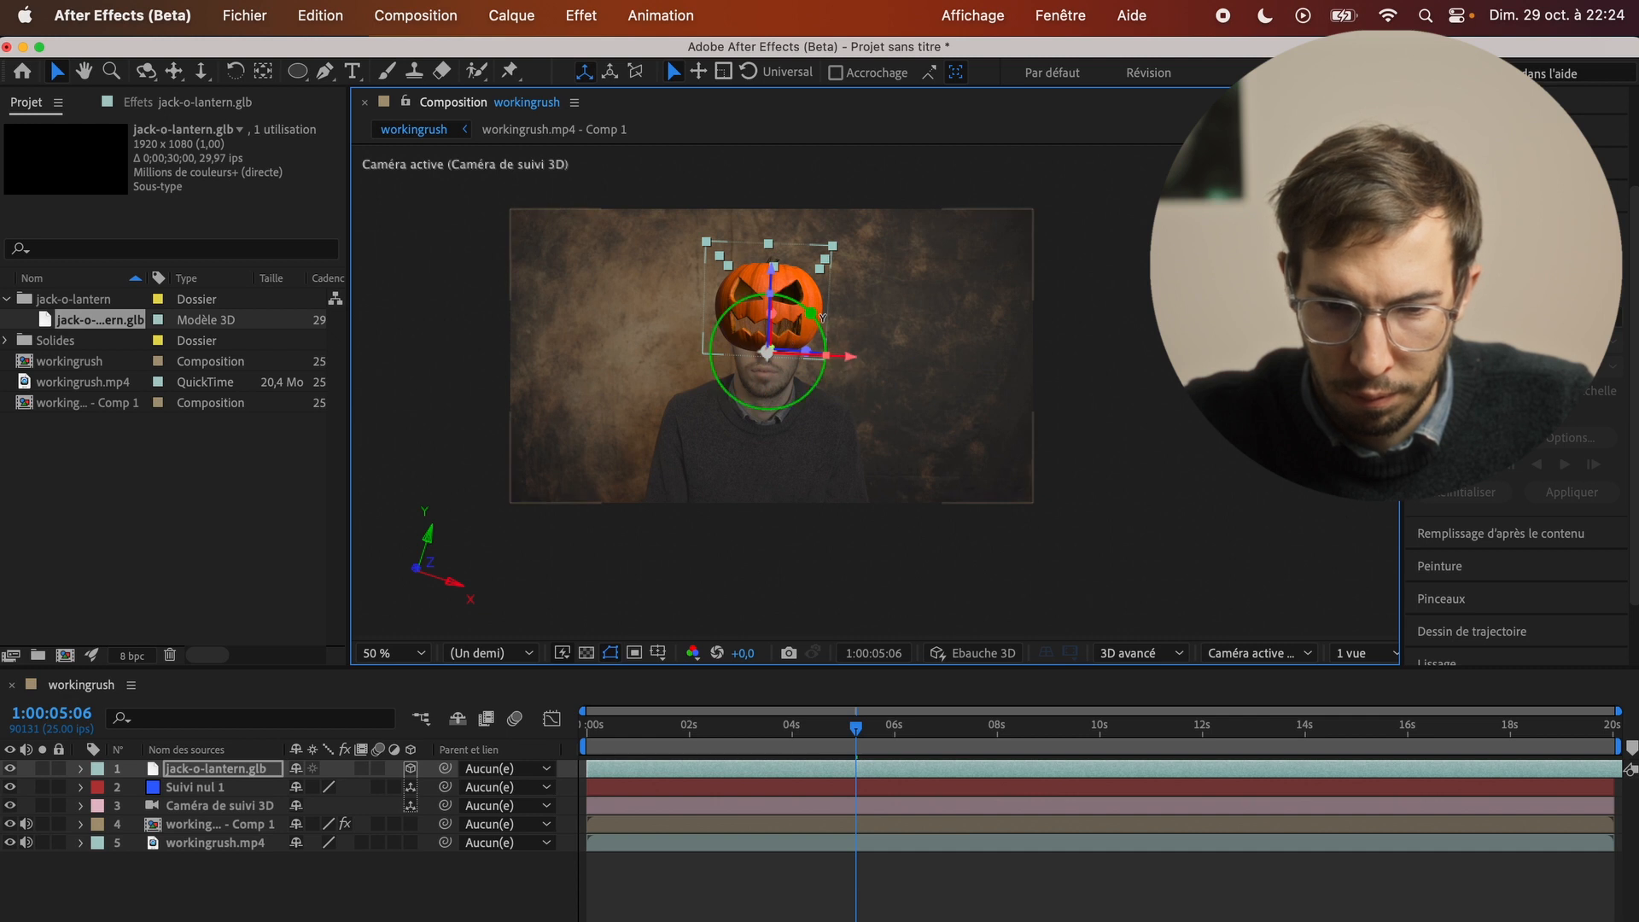
left_click_drag(772, 268, 770, 309)
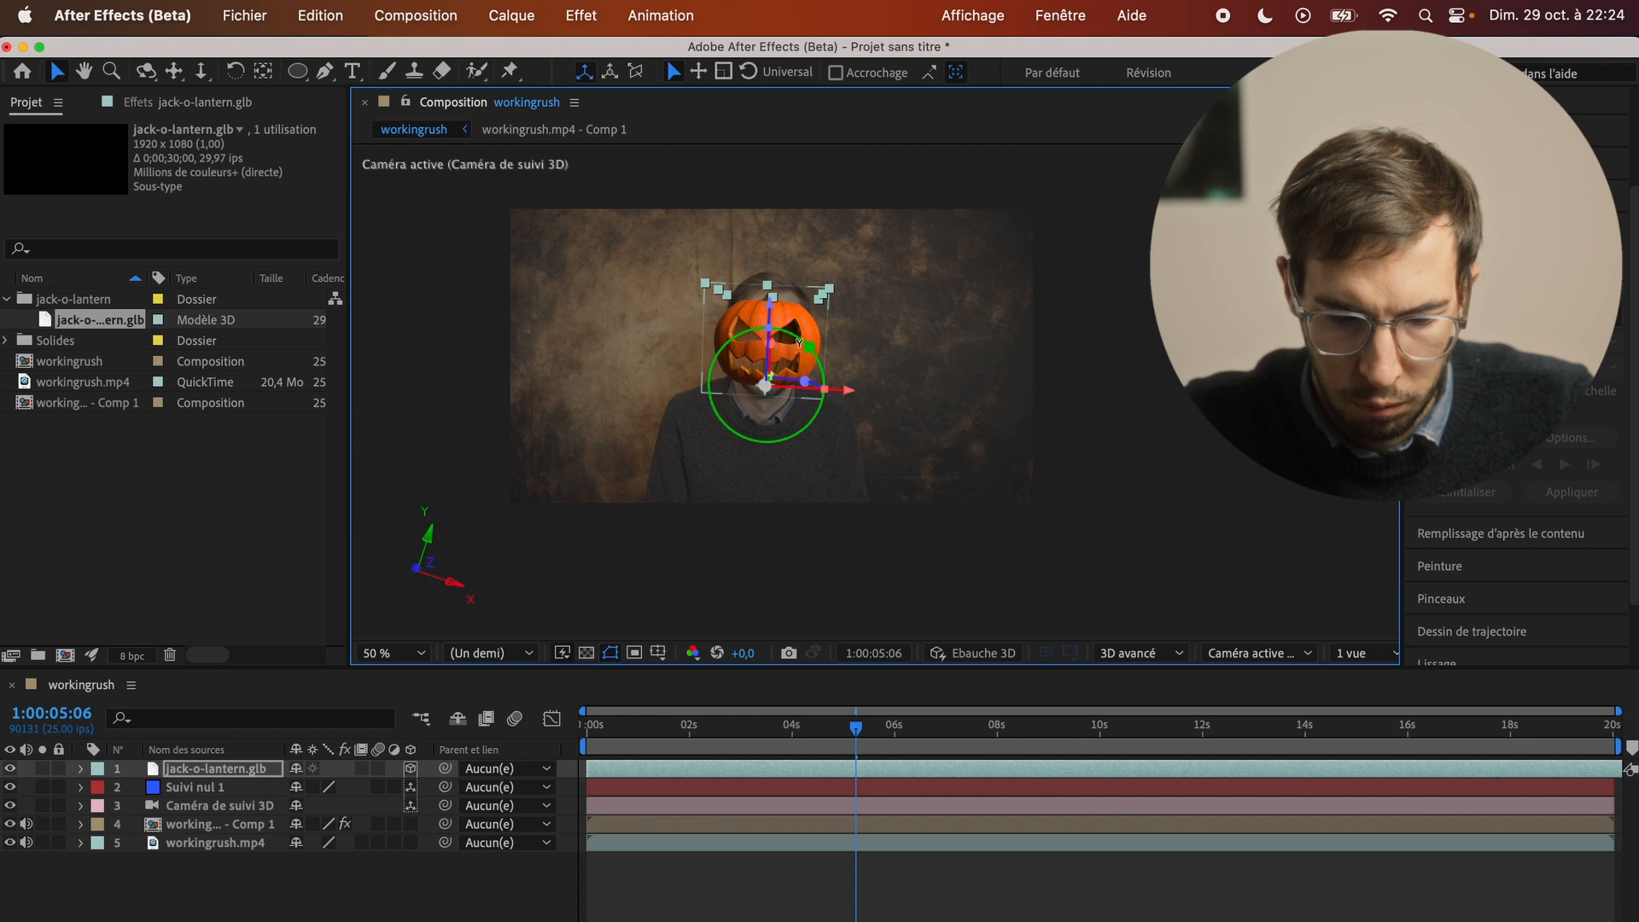
Step: Scale the jack-o-lantern layer uniformly to 82.4% and shift it slightly down so it covers the man's whole head
key("s")
left_click(360, 787)
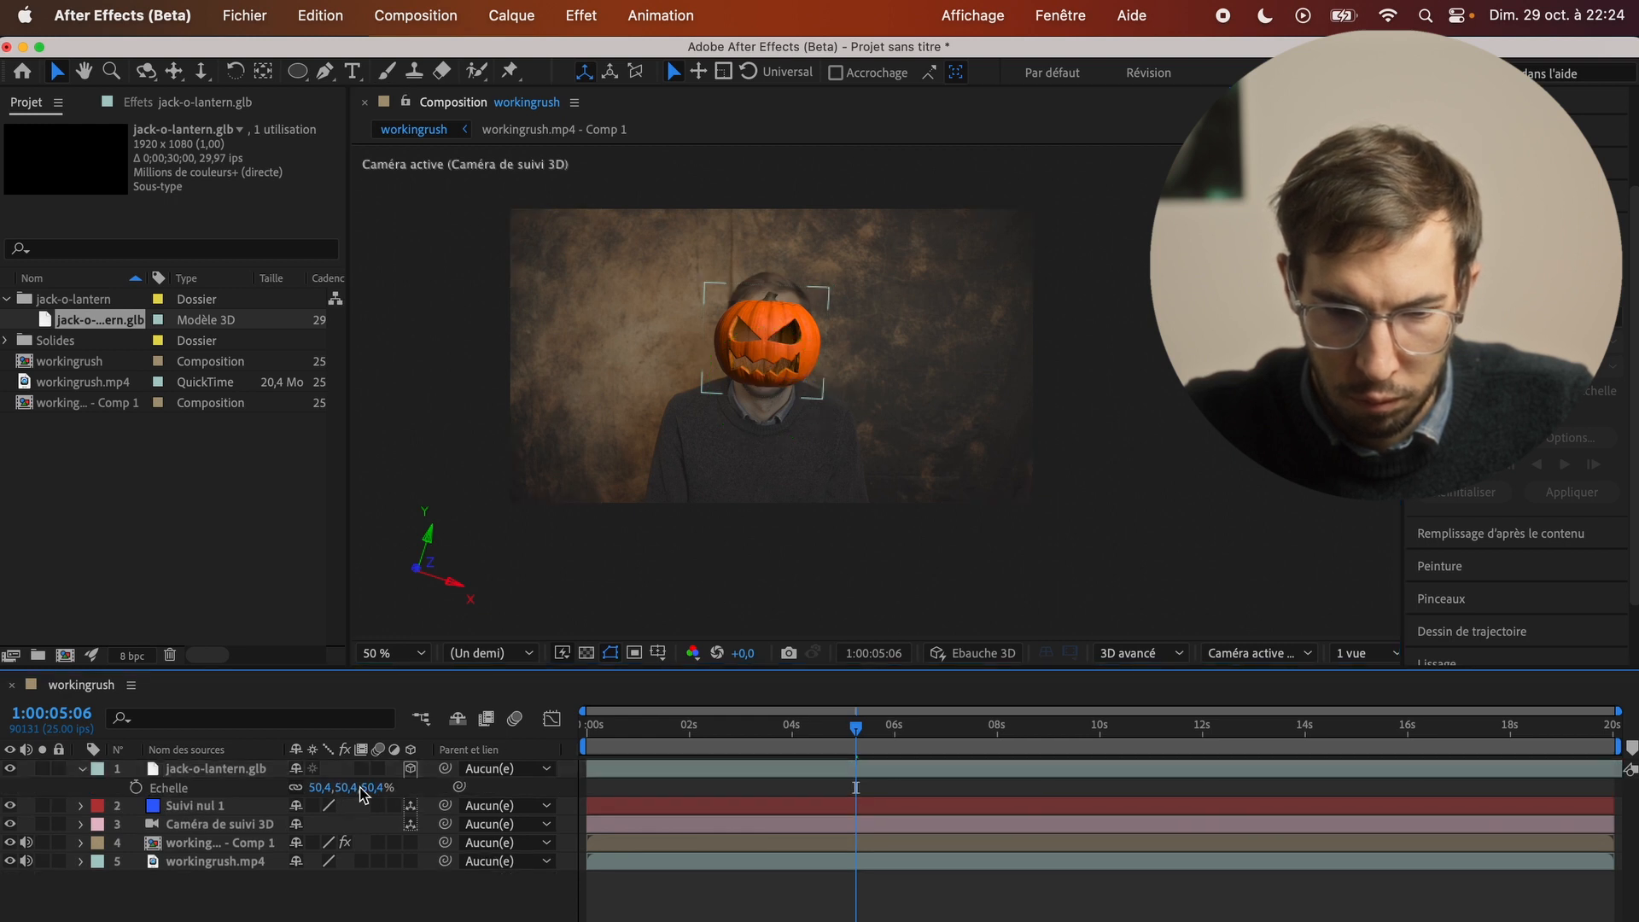
left_click(372, 788)
left_click_drag(372, 787, 391, 787)
left_click_drag(779, 299, 778, 315)
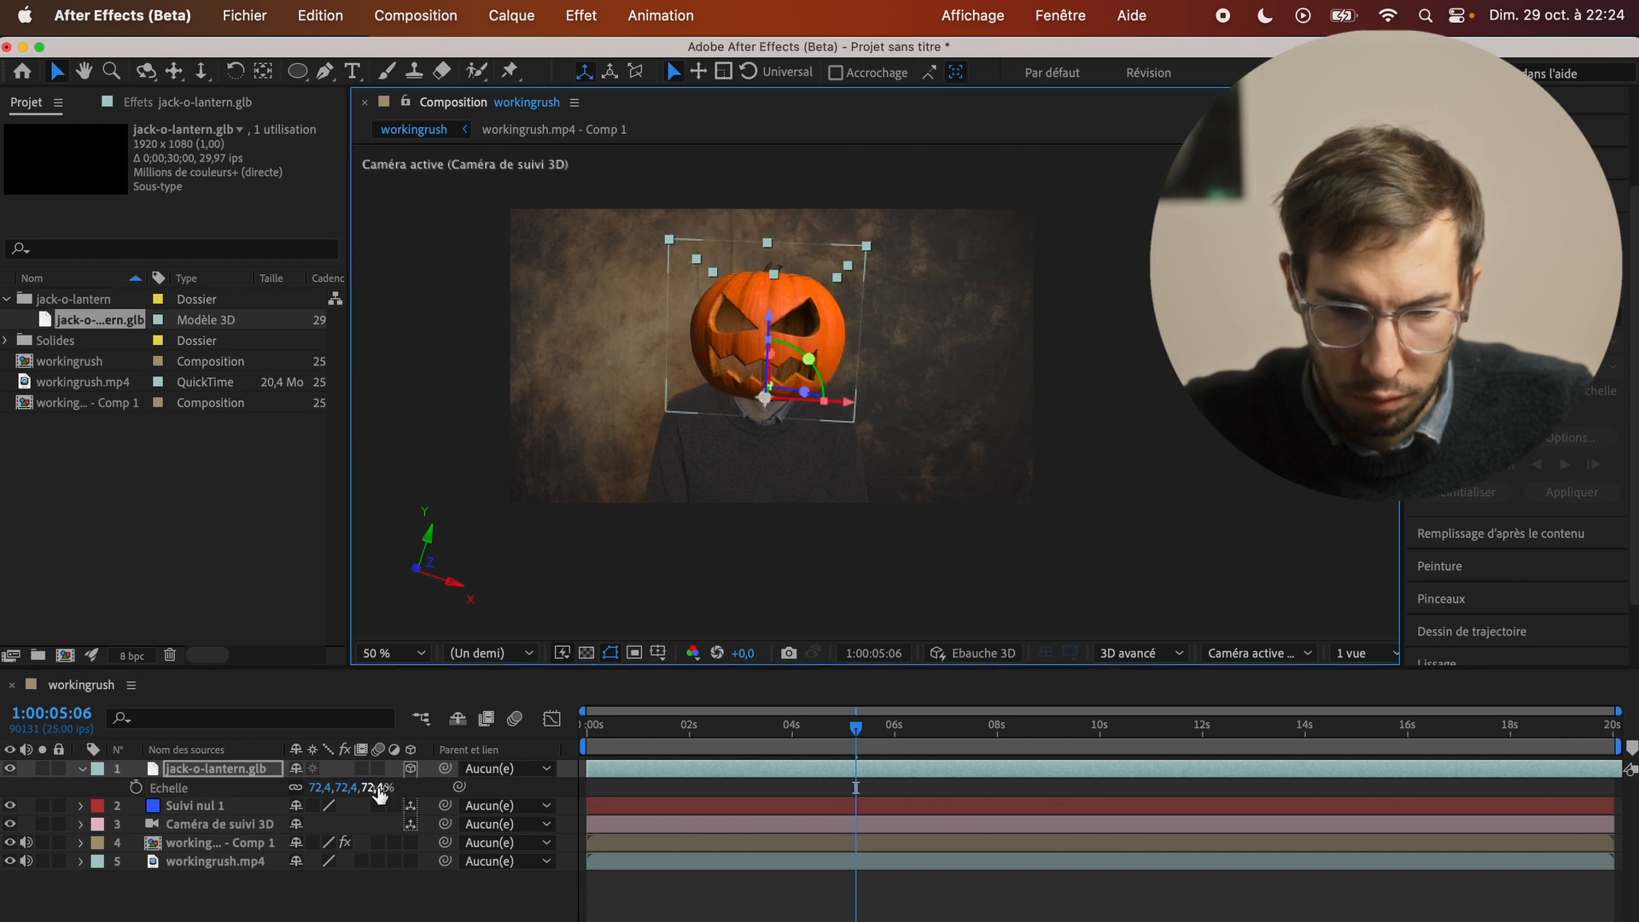
left_click_drag(373, 787, 385, 791)
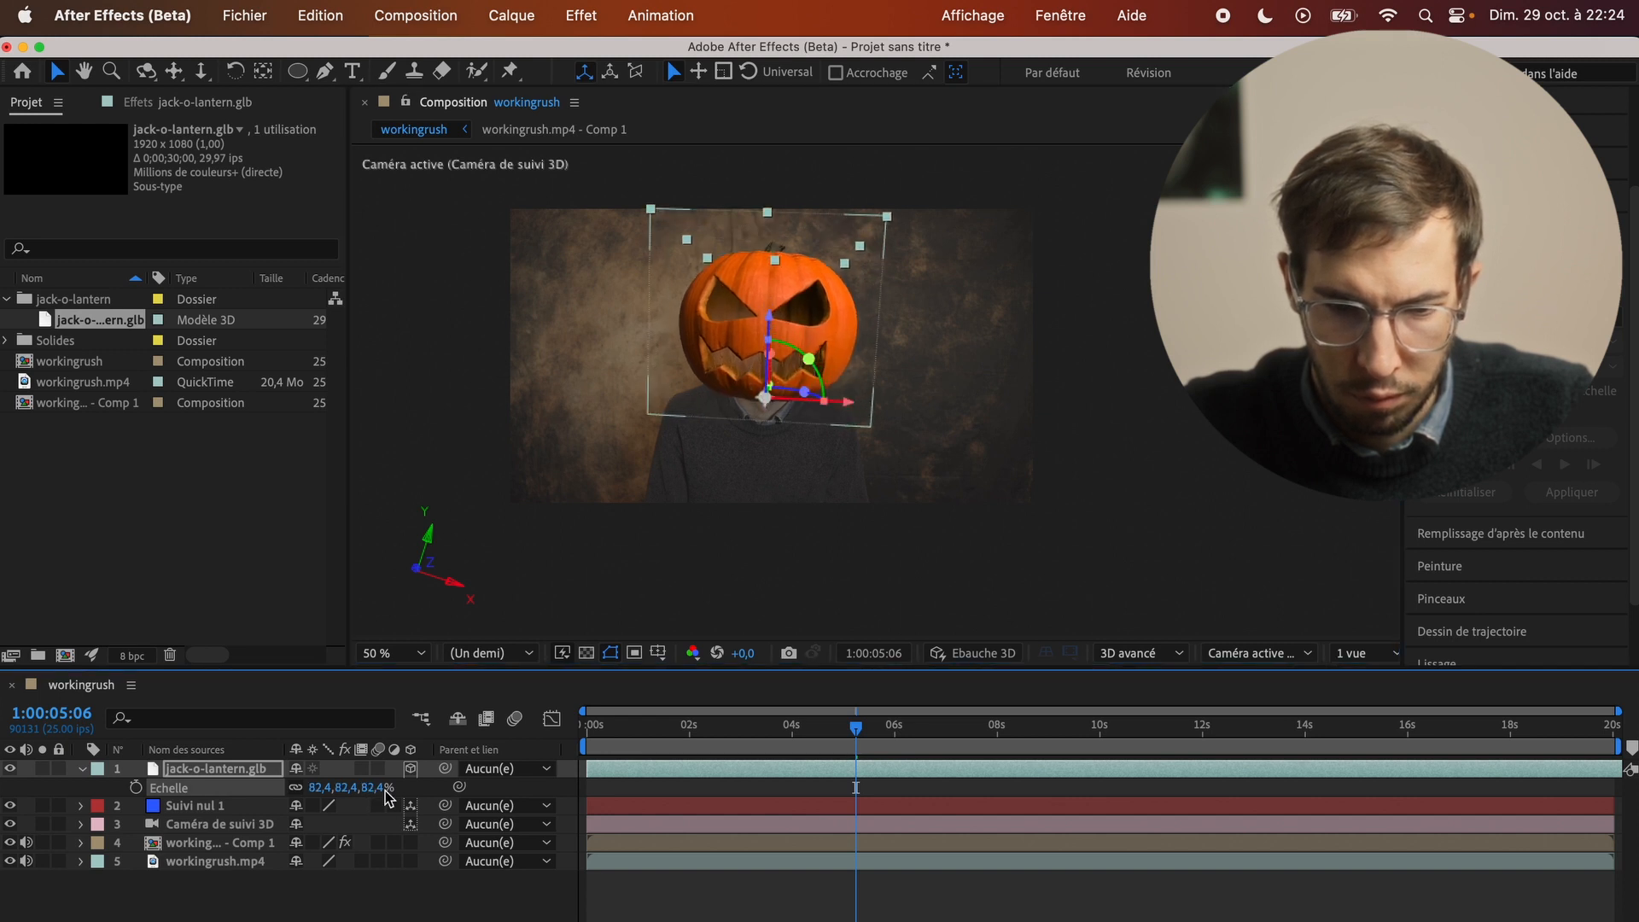
left_click(363, 884)
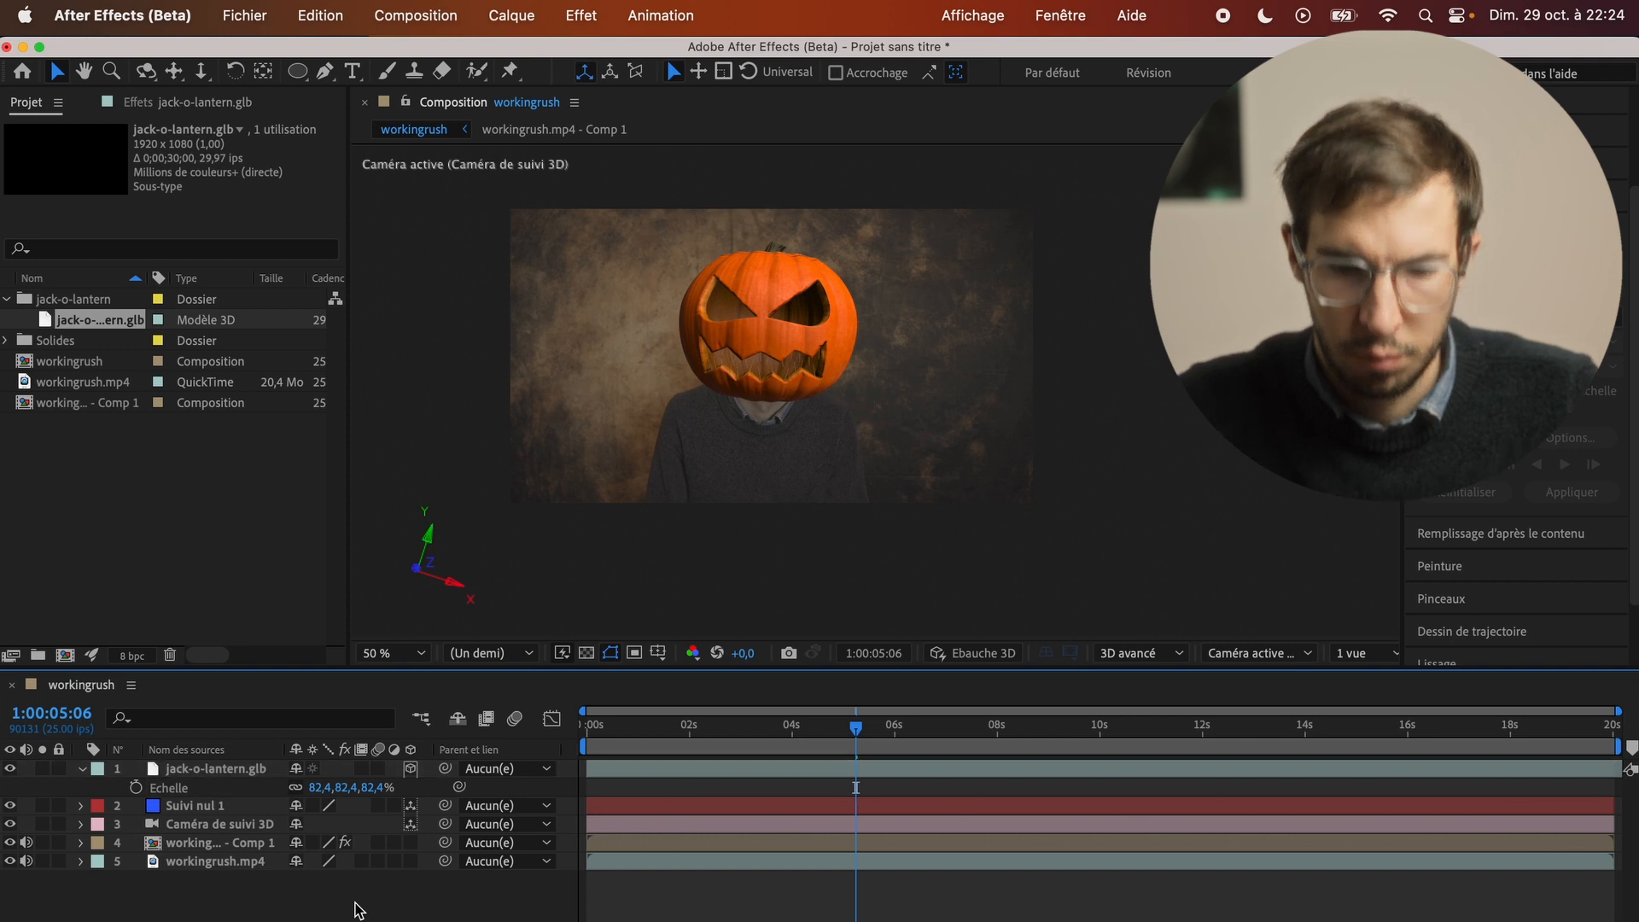
Step: Play back the composition from several points, including its first frame, to check how the pumpkin follows the man's head
left_click(787, 730)
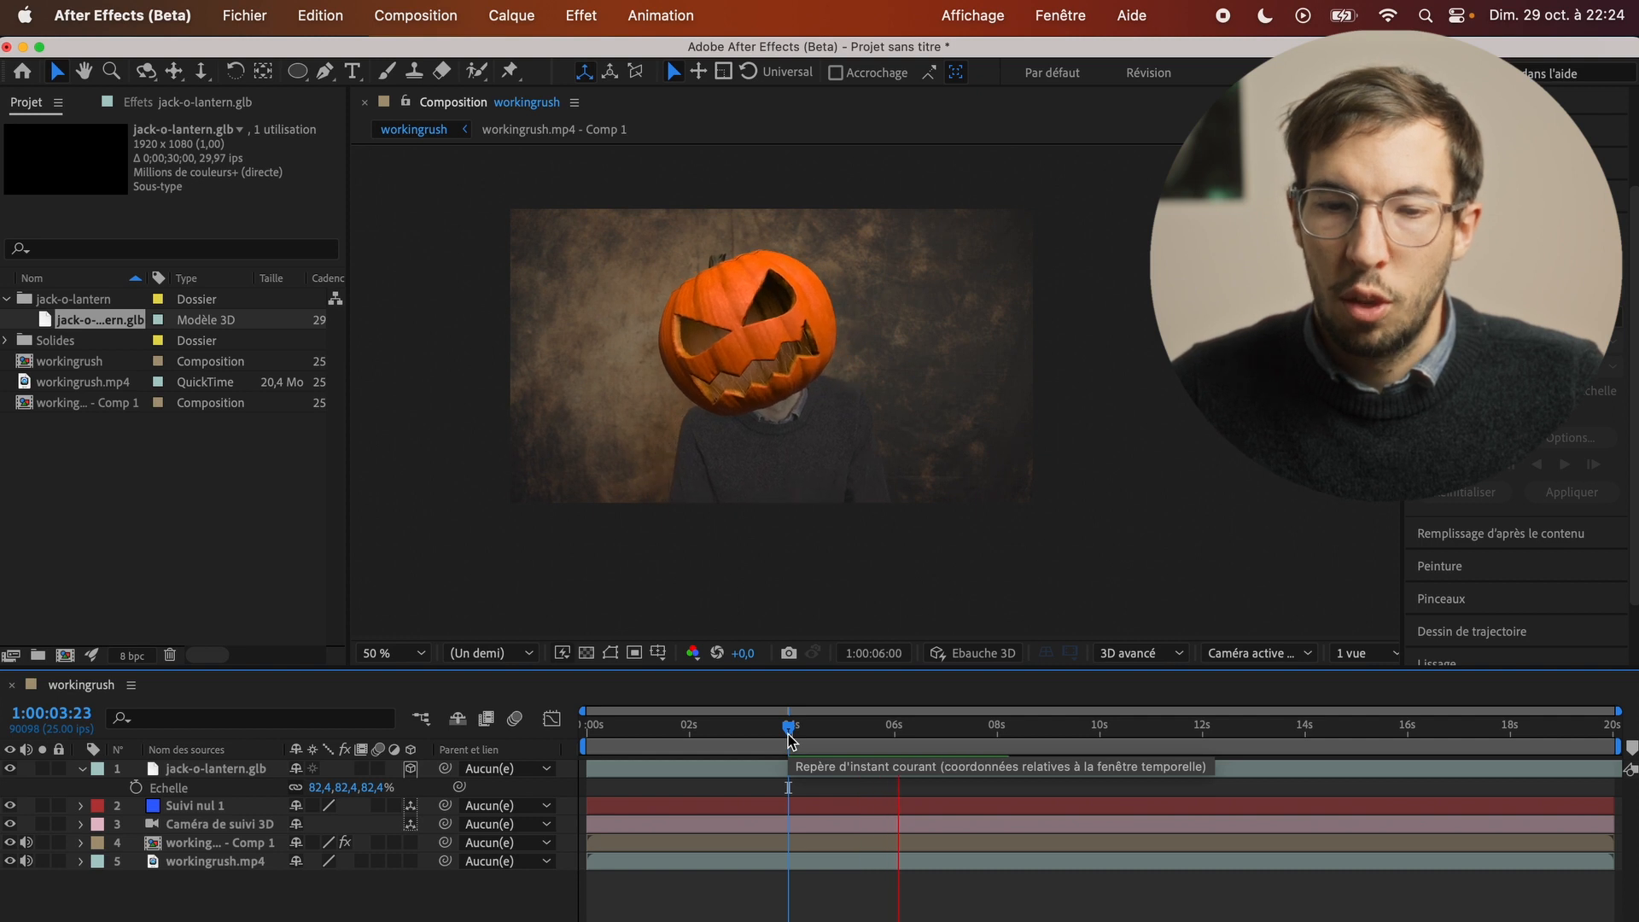
key("space")
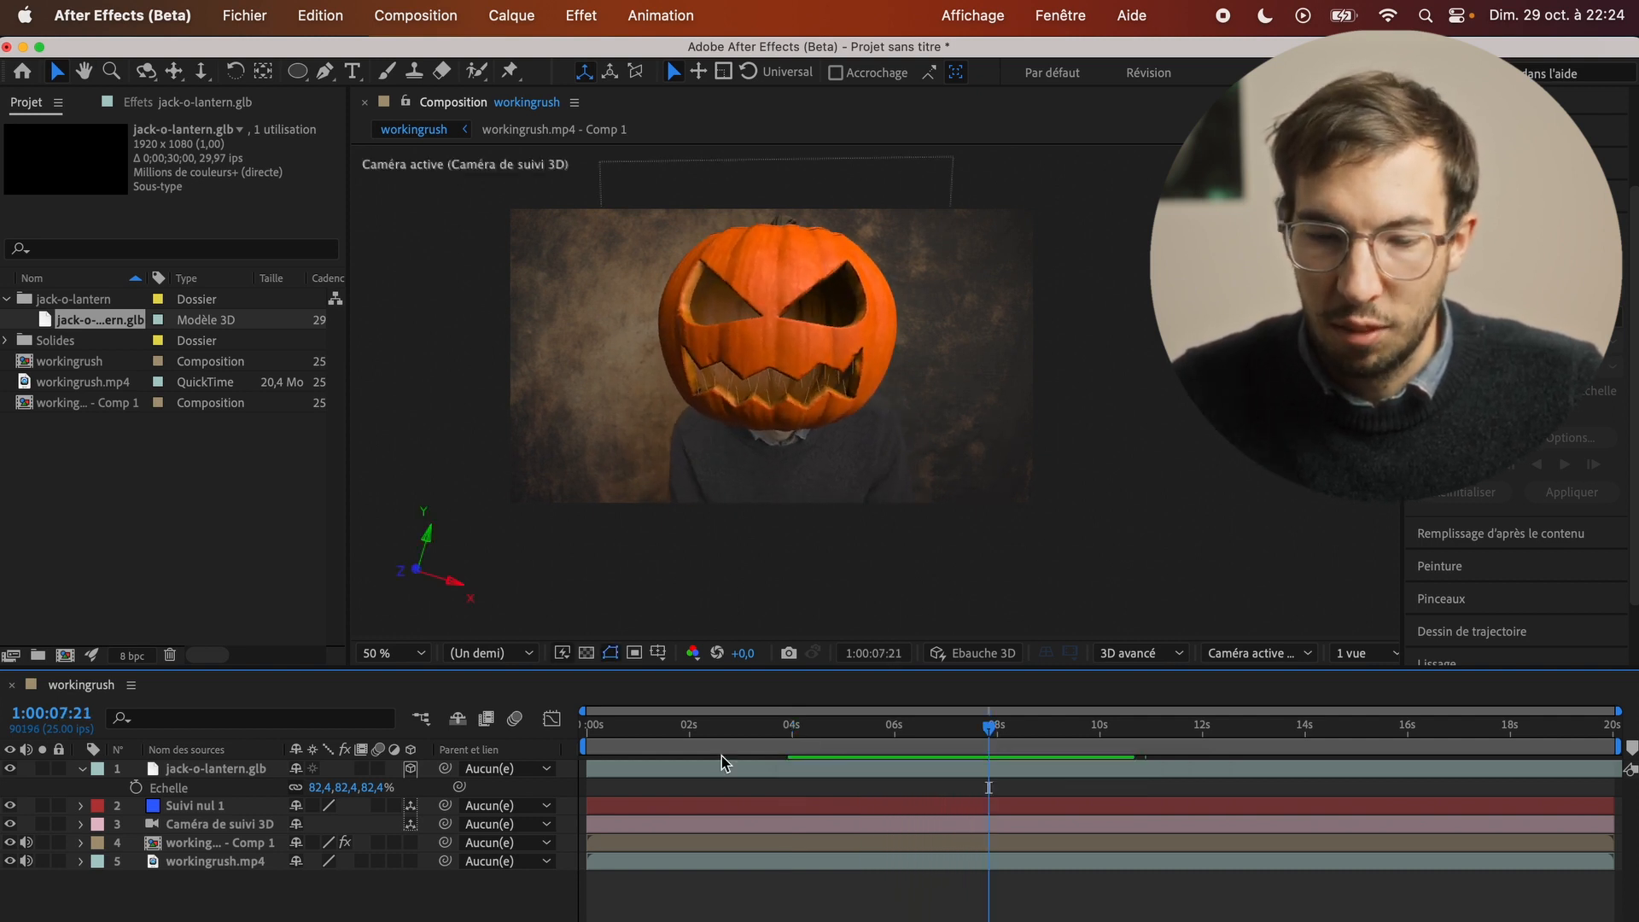
left_click(618, 751)
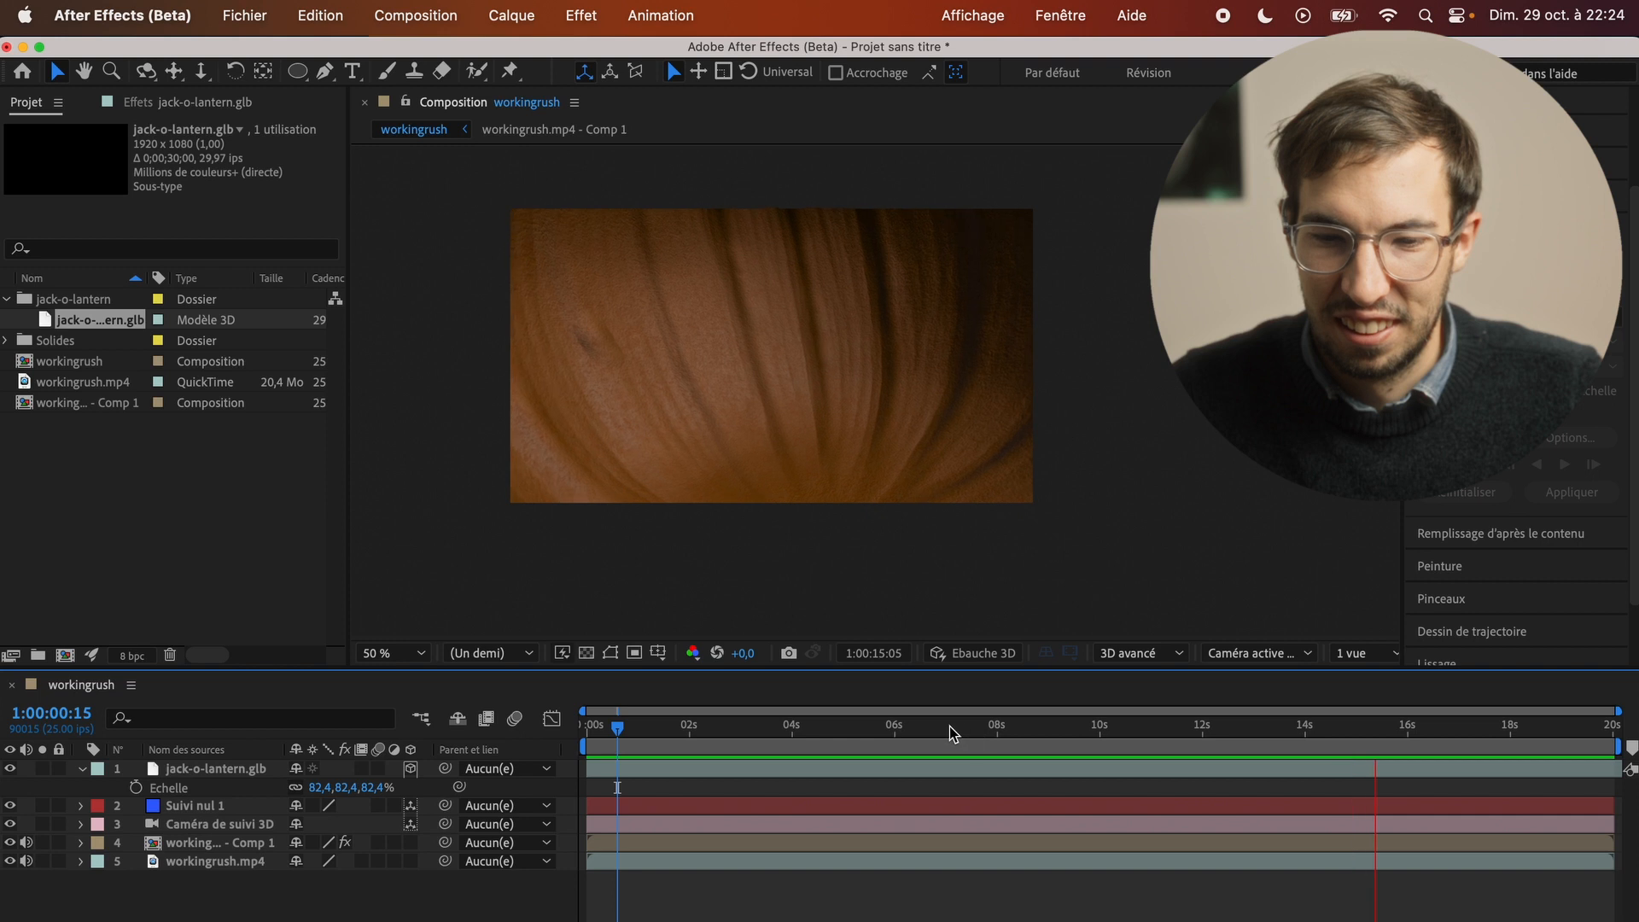
key("space")
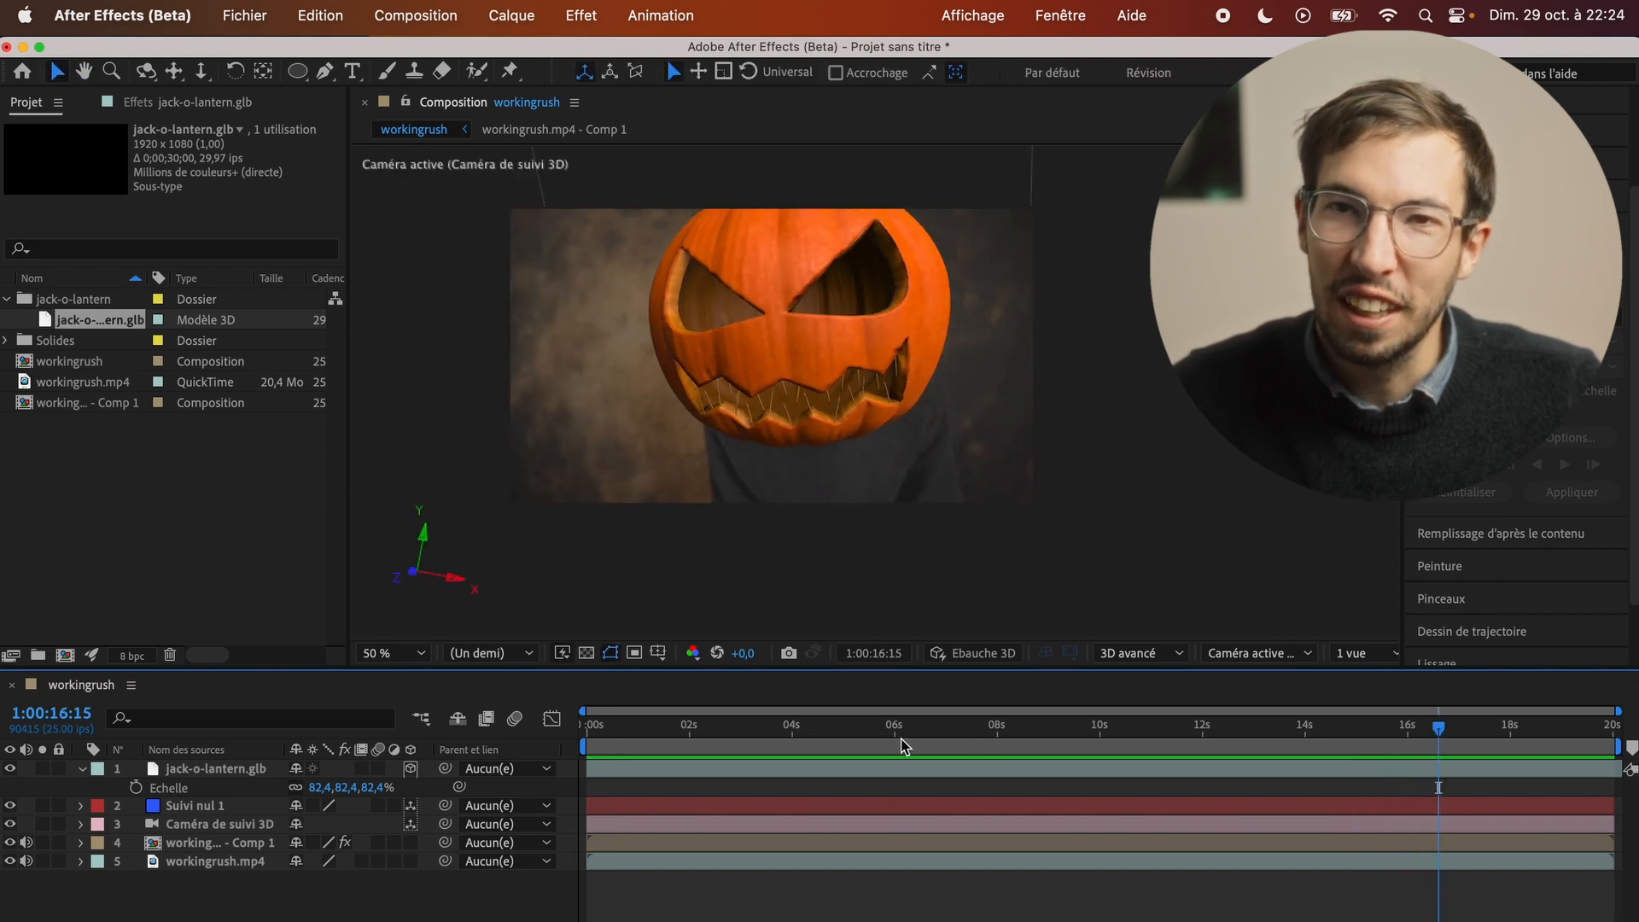
left_click_drag(850, 739, 585, 739)
key("space")
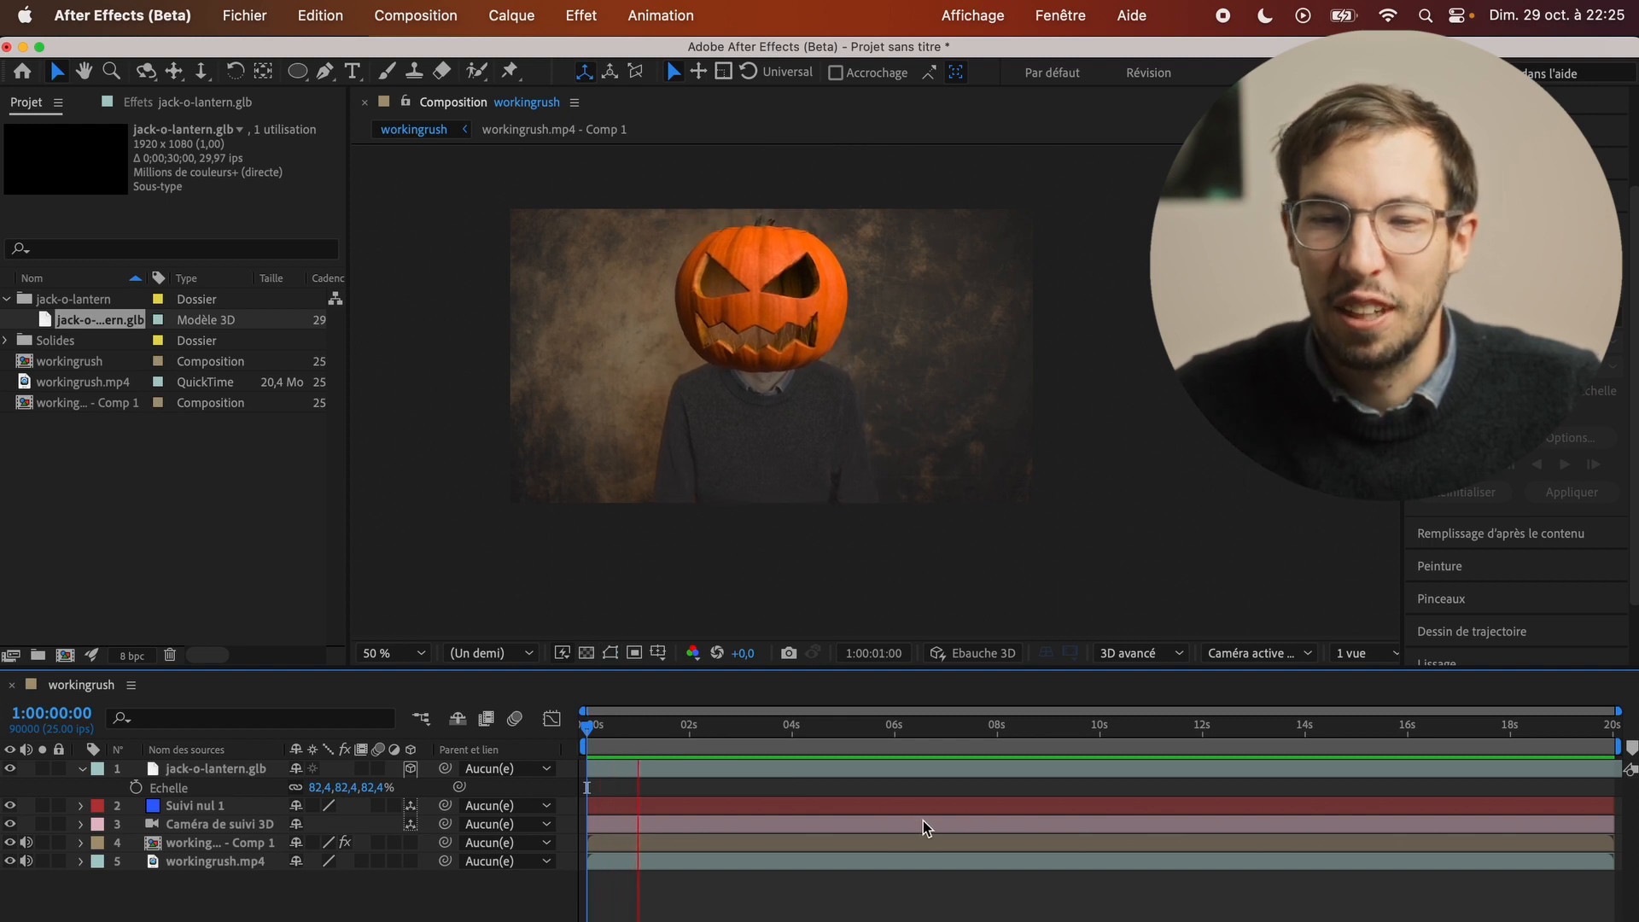